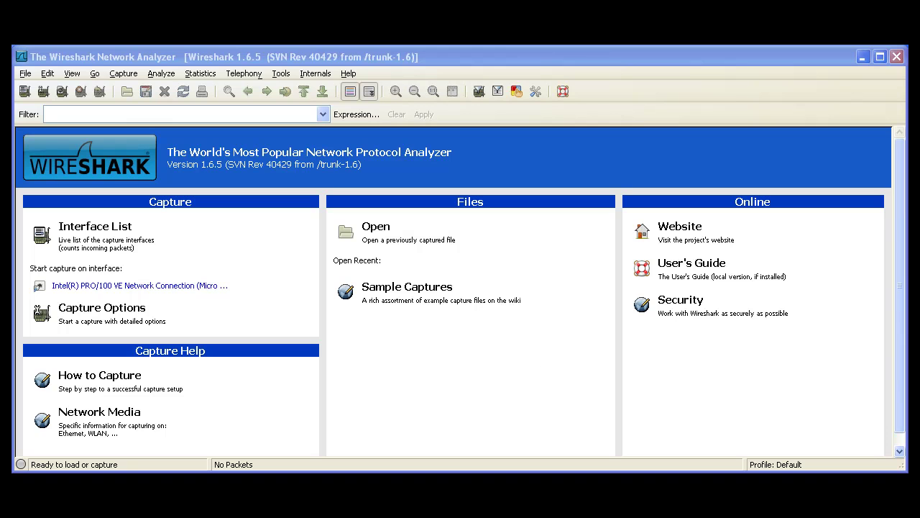
{"action": "key", "text": "super"}
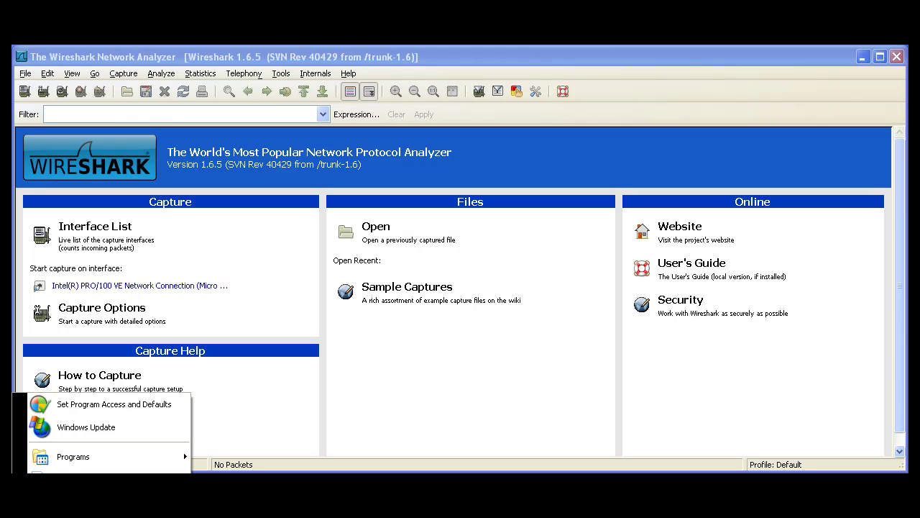
{"action": "key", "text": "Escape"}
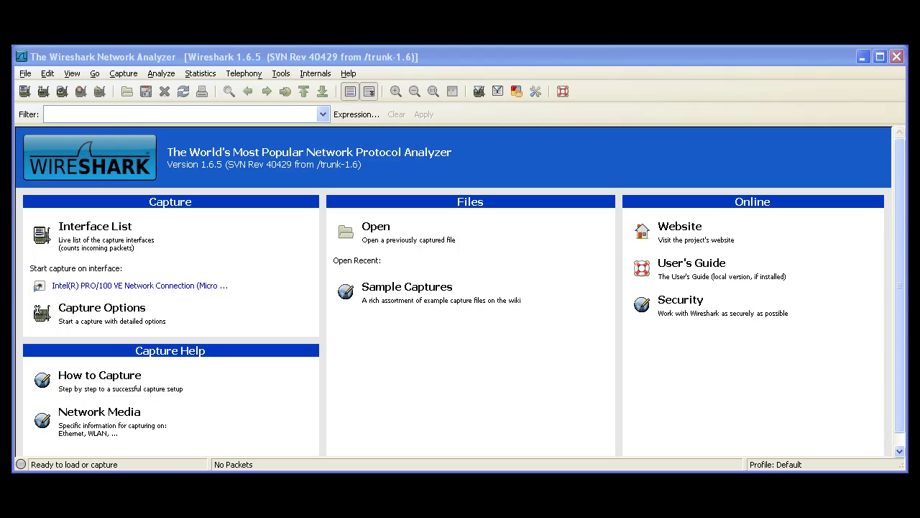
{"action": "left_click_drag", "start_coordinate": [325, 373], "coordinate": [336, 72]}
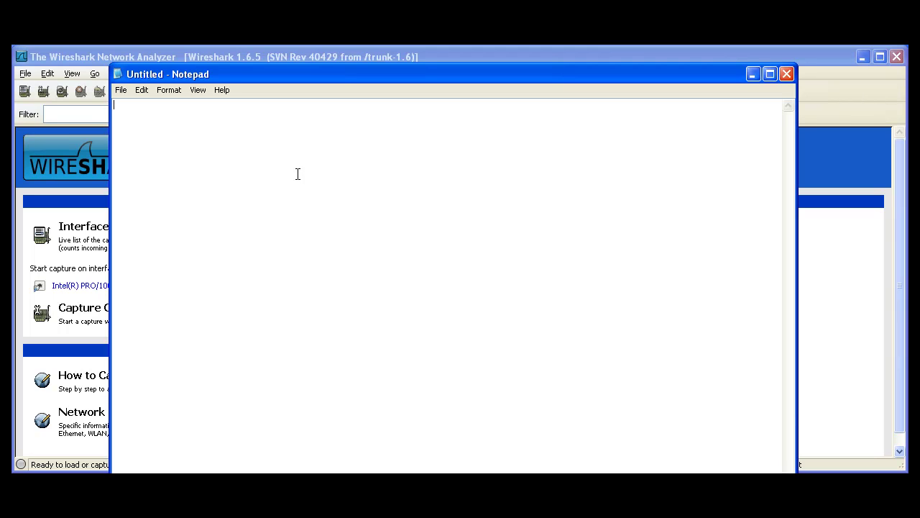
{"action": "type", "text": "http:"}
{"action": "type", "text": "//"}
{"action": "type", "text": "192.168"}
{"action": "type", "text": ".1"}
{"action": "type", "text": ".1"}
{"action": "type", "text": ":80"}
List the port numbers 21 Ftp, 25 Smtp, 53 DNS and 80 Http on separate lines below the address.
{"action": "type", "text": "21"}
{"action": "type", "text": " Ftp "}
{"action": "type", "text": "25"}
{"action": "type", "text": " Smtp "}
{"action": "type", "text": "53"}
{"action": "type", "text": " DNS "}
{"action": "type", "text": "80"}
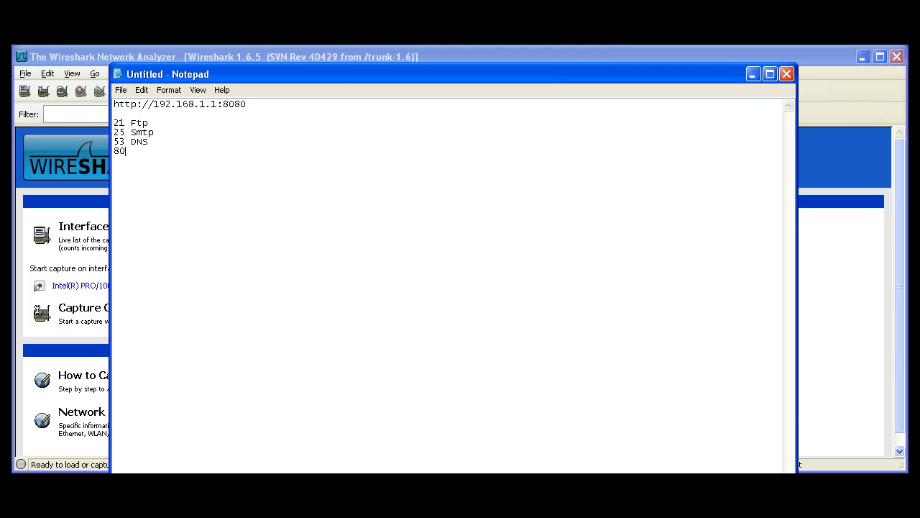
{"action": "type", "text": " Http"}
{"action": "key", "text": "Return"}
Add the lines 110 Pop3, 443 https and 8080 Remote port to the list, and close the document without saving.
{"action": "type", "text": "110 Pop3 \\44"}
{"action": "key", "text": "BackSpace"}
{"action": "key", "text": "BackSpace"}
{"action": "key", "text": "BackSpace"}
{"action": "key", "text": "BackSpace"}
{"action": "type", "text": "44"}
{"action": "key", "text": "BackSpace"}
{"action": "key", "text": "BackSpace"}
{"action": "key", "text": "BackSpace"}
{"action": "type", "text": "443 http:\\"}
{"action": "key", "text": "BackSpace"}
{"action": "key", "text": "BackSpace"}
{"action": "type", "text": "s"}
{"action": "key", "text": "Return"}
{"action": "type", "text": "8080 Remote port"}
{"action": "left_click", "coordinate": [787, 75]}
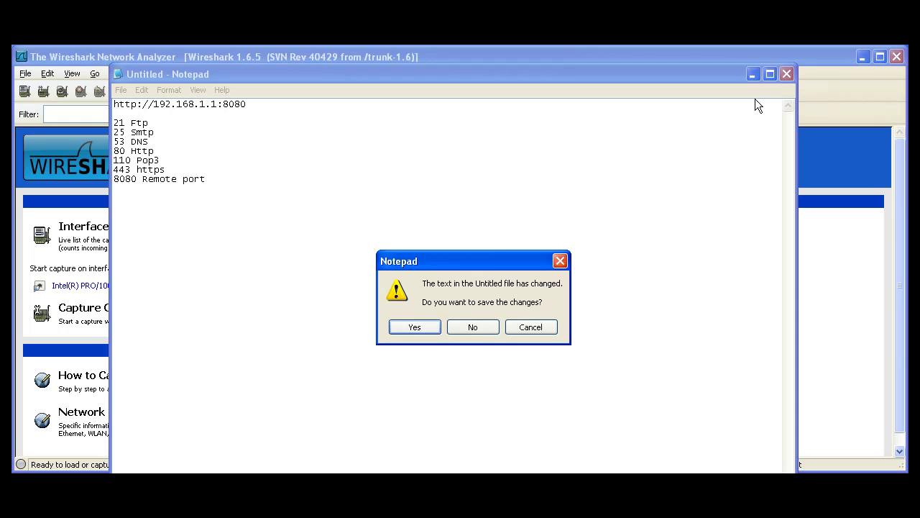
{"action": "left_click", "coordinate": [477, 327]}
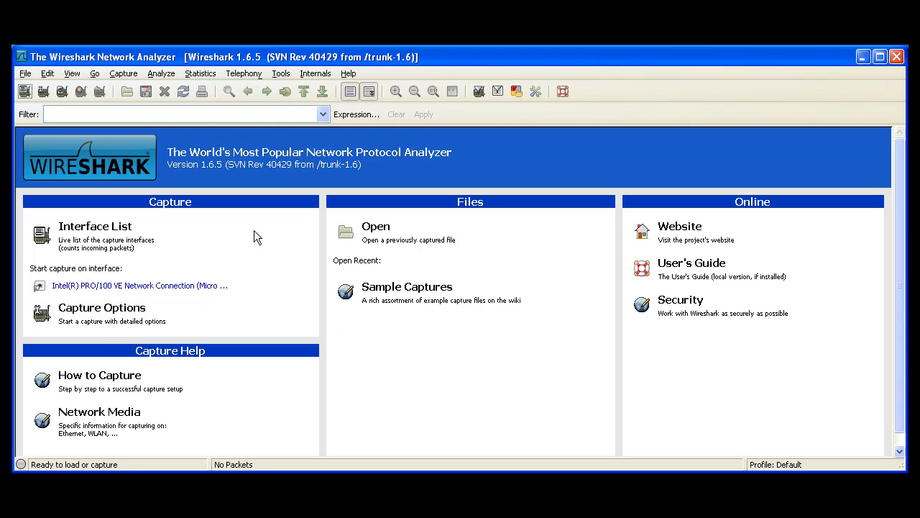
Start a live capture on the Intel(R) PRO/100 VE Network Connection from the capture interfaces list.
{"action": "left_click", "coordinate": [123, 75]}
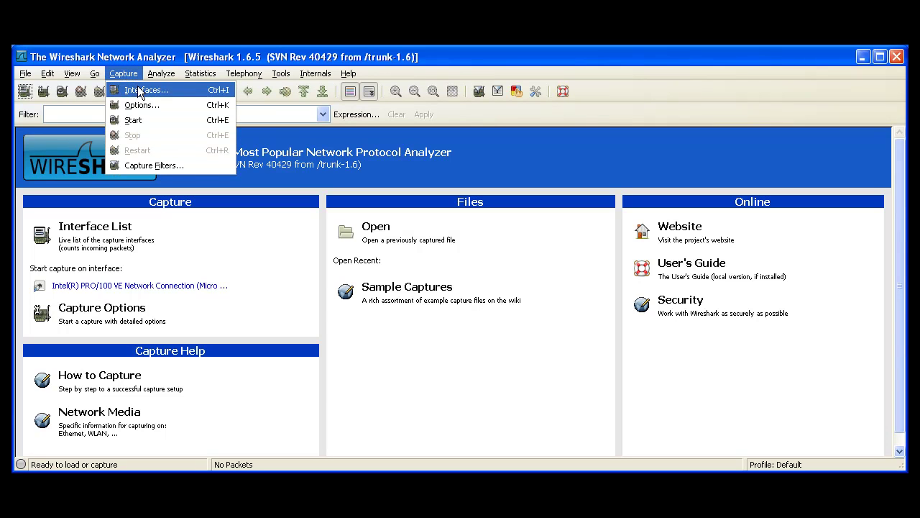
{"action": "left_click", "coordinate": [141, 90]}
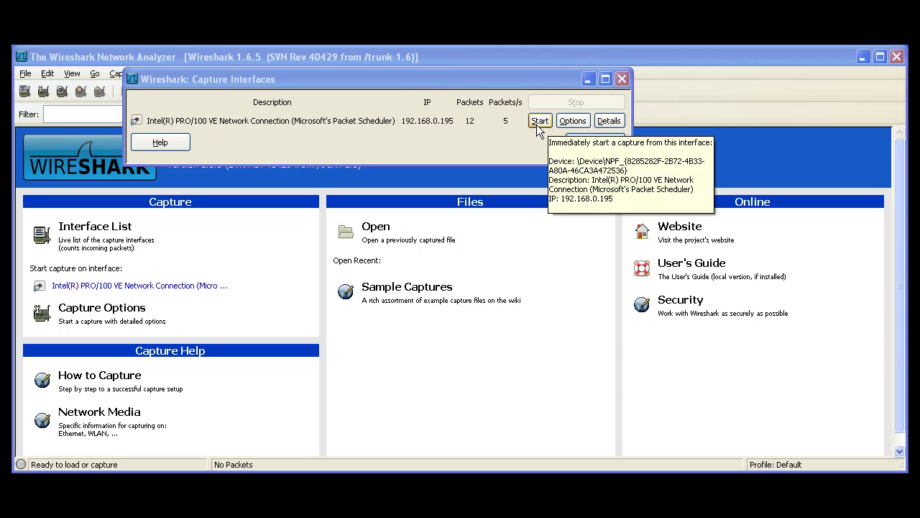
{"action": "left_click", "coordinate": [539, 128]}
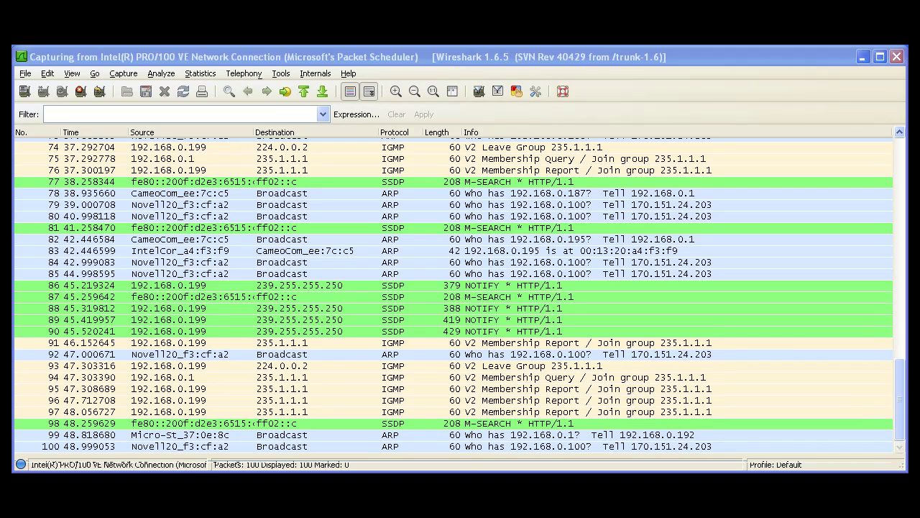
Switch to Internet Explorer and move its window aside to uncover the first columns of the packet list.
{"action": "key", "text": "super"}
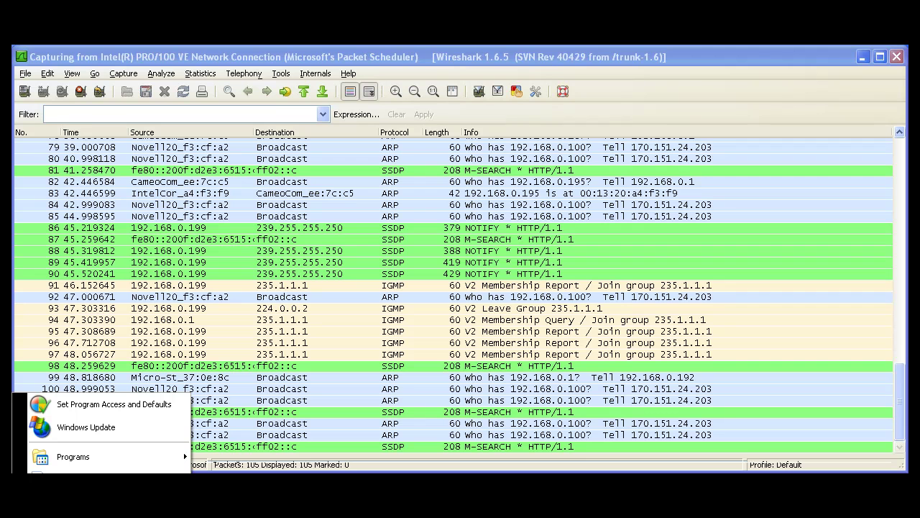
{"action": "mouse_move", "coordinate": [83, 453]}
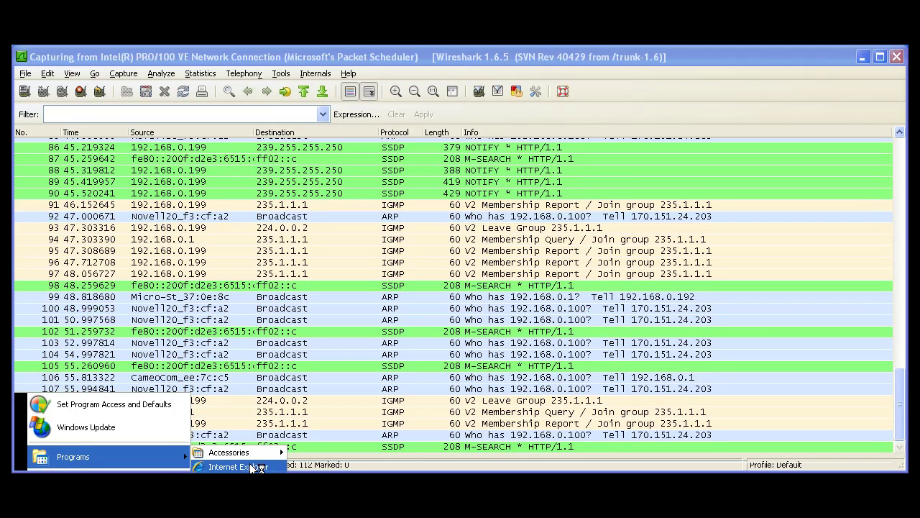
{"action": "left_click", "coordinate": [250, 466]}
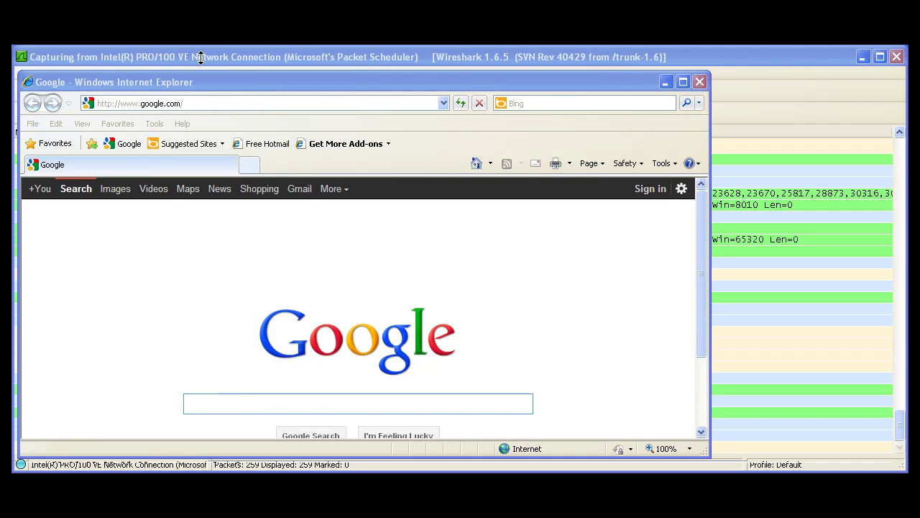
{"action": "left_click_drag", "start_coordinate": [200, 81], "coordinate": [436, 78]}
{"action": "left_click", "coordinate": [440, 96]}
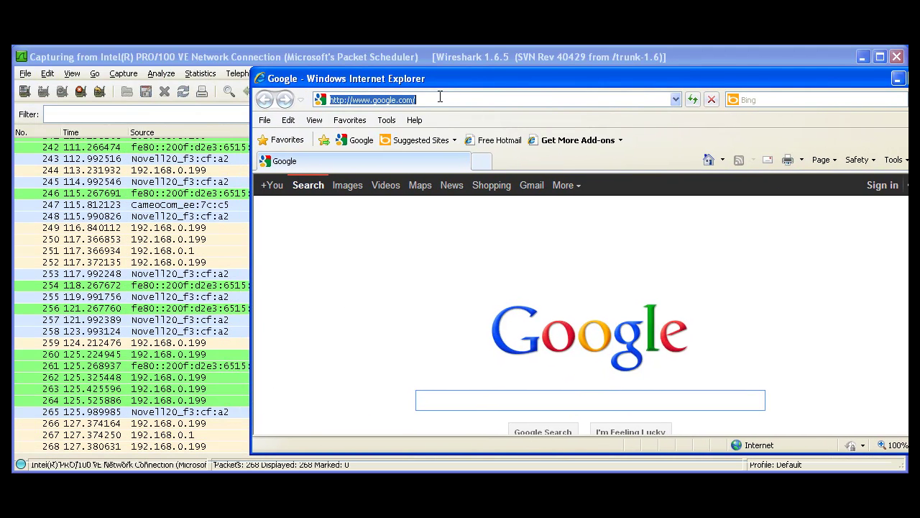
{"action": "left_click", "coordinate": [440, 97]}
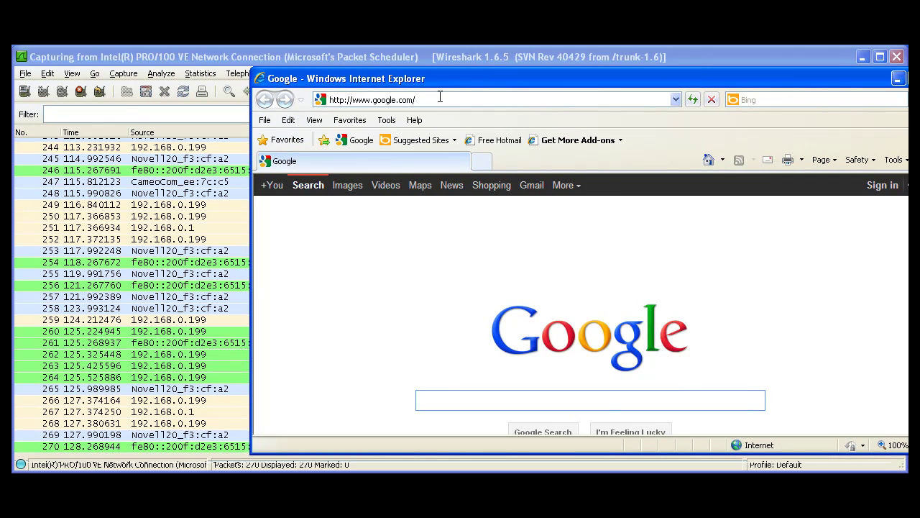
{"action": "key", "text": "BackSpace"}
{"action": "key", "text": "BackSpace"}
{"action": "key", "text": "BackSpace"}
{"action": "key", "text": "BackSpace"}
{"action": "key", "text": "BackSpace"}
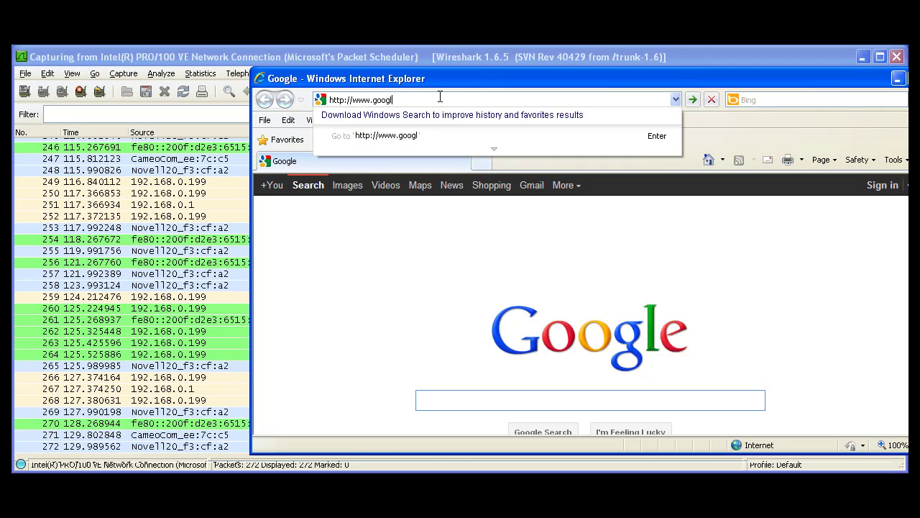
{"action": "key", "text": "BackSpace"}
{"action": "key", "text": "BackSpace"}
{"action": "key", "text": "BackSpace"}
{"action": "key", "text": "BackSpace"}
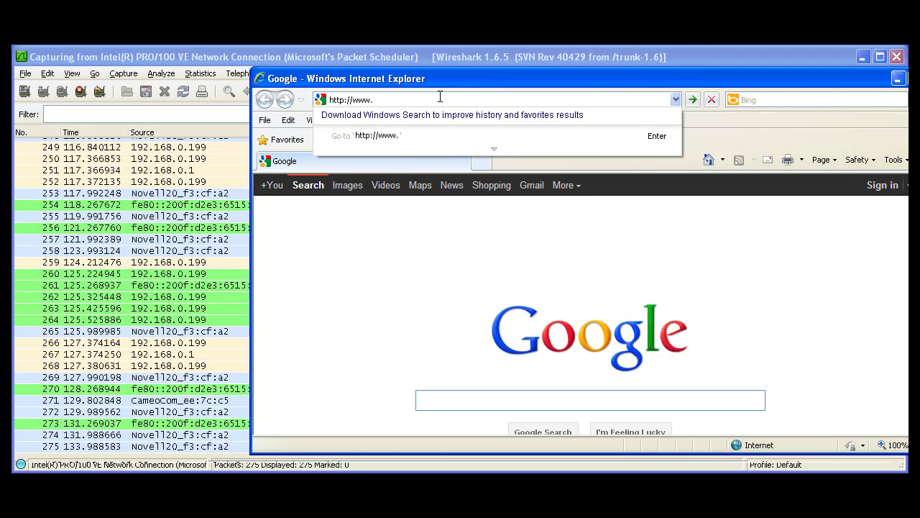
{"action": "type", "text": "fac"}
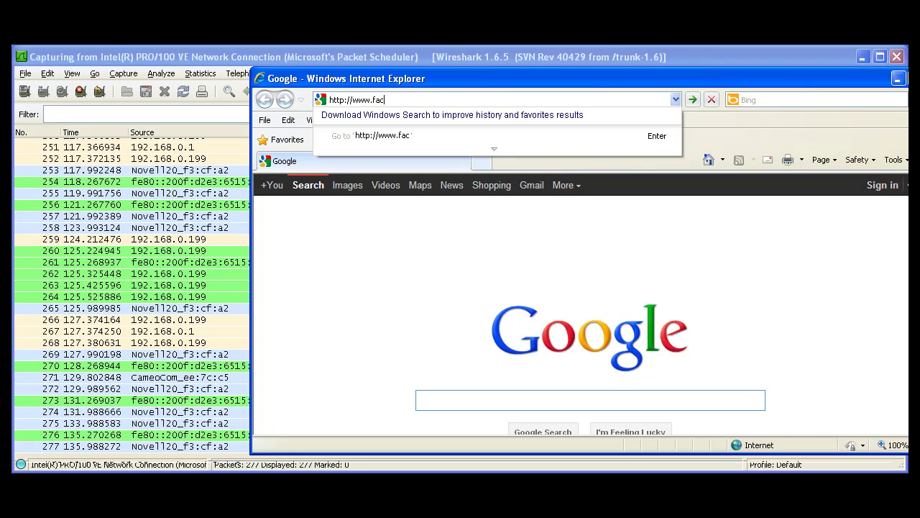
{"action": "type", "text": "ebook.com"}
{"action": "key", "text": "Return"}
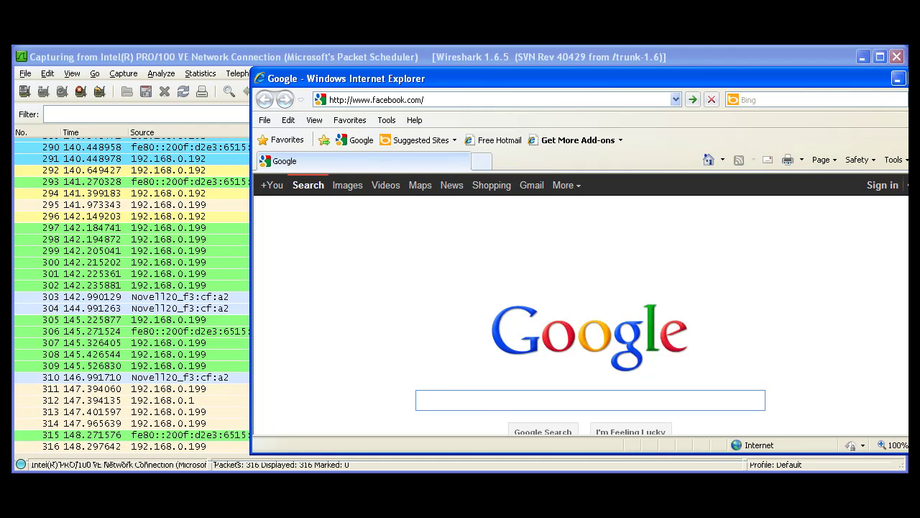
{"action": "key", "text": "Return"}
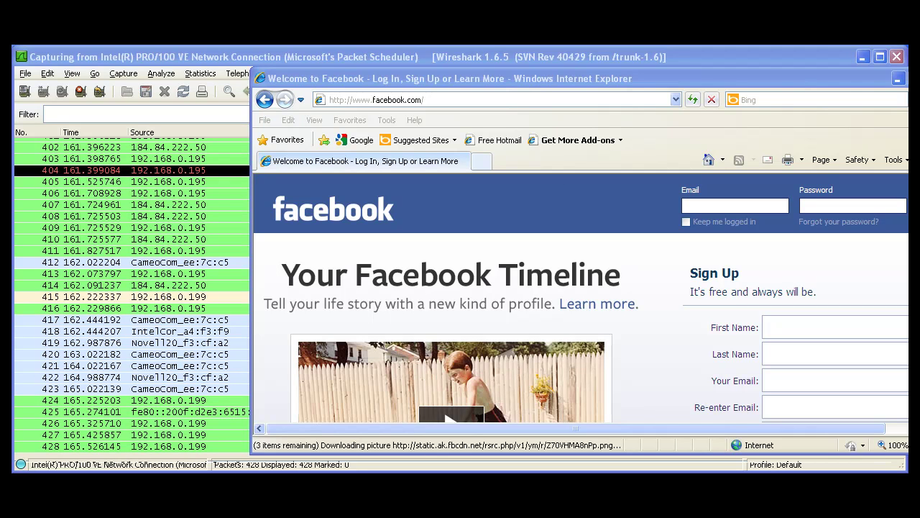
{"action": "type", "text": "http://www.yahoo.com"}
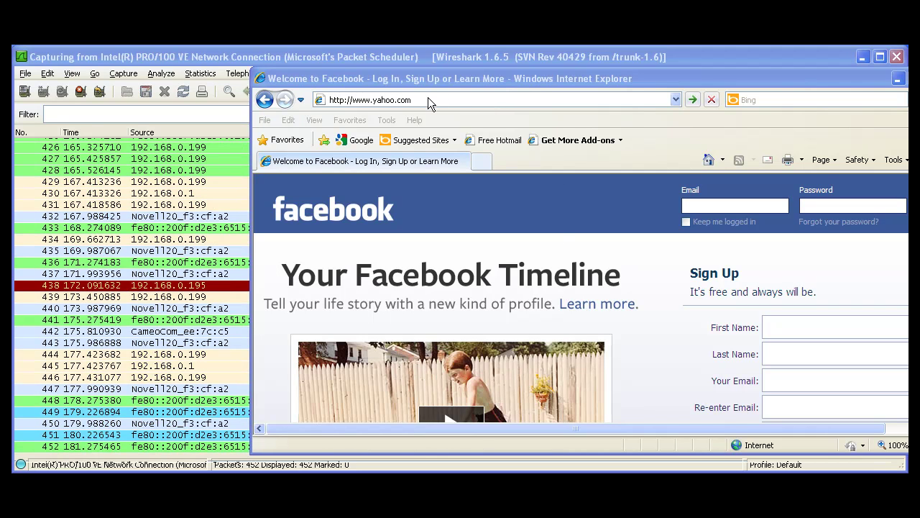
{"action": "left_click", "coordinate": [428, 99]}
{"action": "key", "text": "Return"}
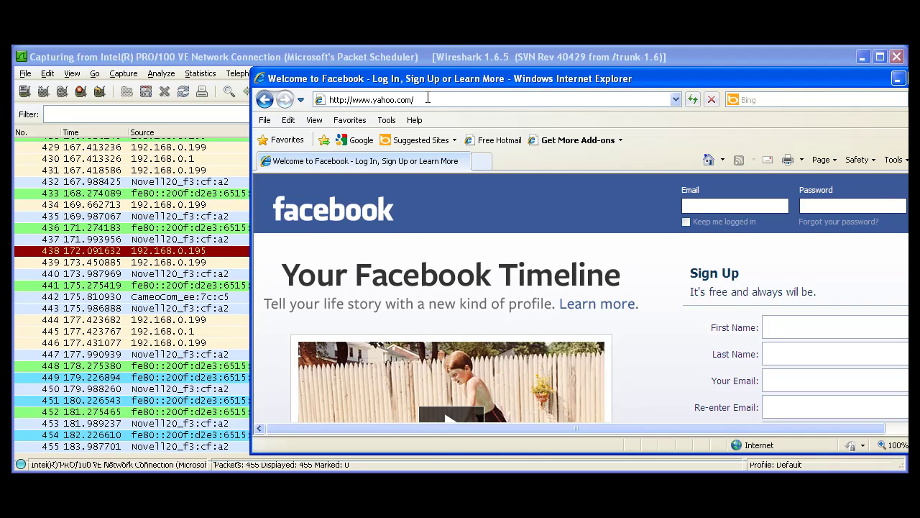
{"action": "key", "text": "Return"}
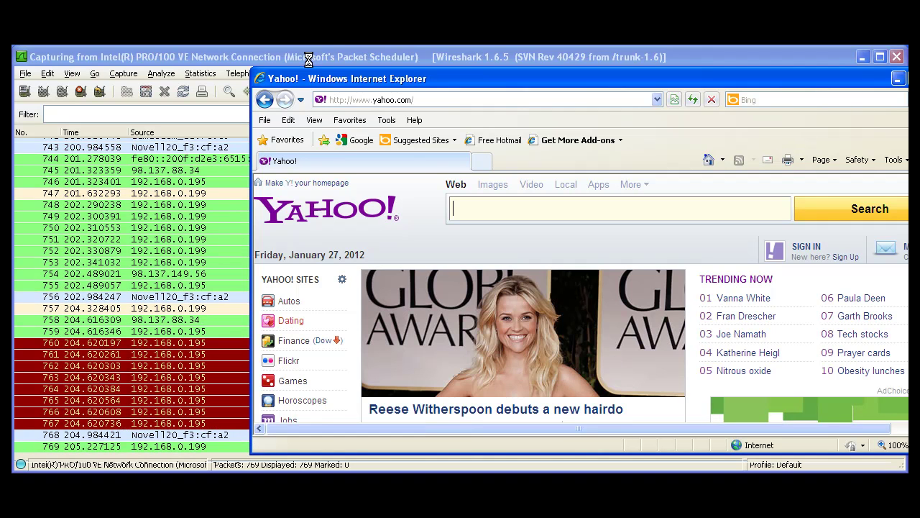
Return to Wireshark, stop the running capture from the capture interfaces list, and close that list.
{"action": "left_click", "coordinate": [225, 55]}
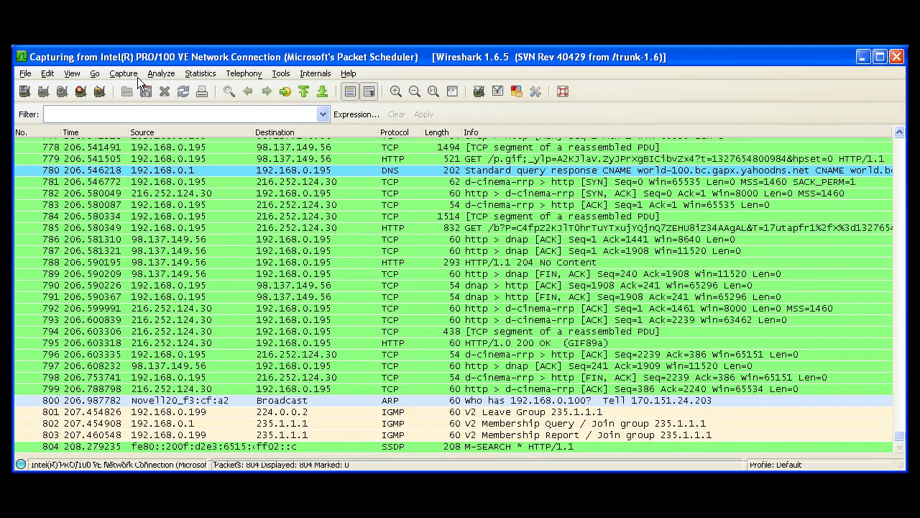
{"action": "left_click", "coordinate": [134, 75]}
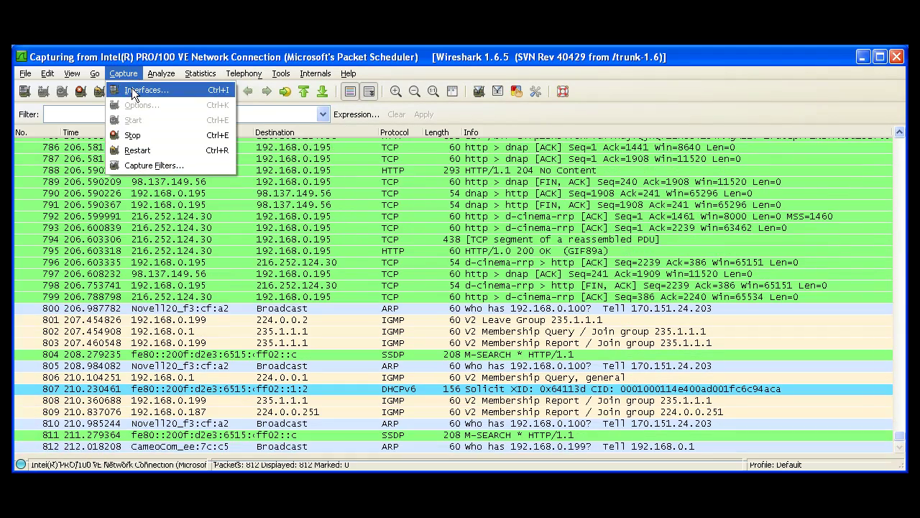
{"action": "left_click", "coordinate": [133, 90]}
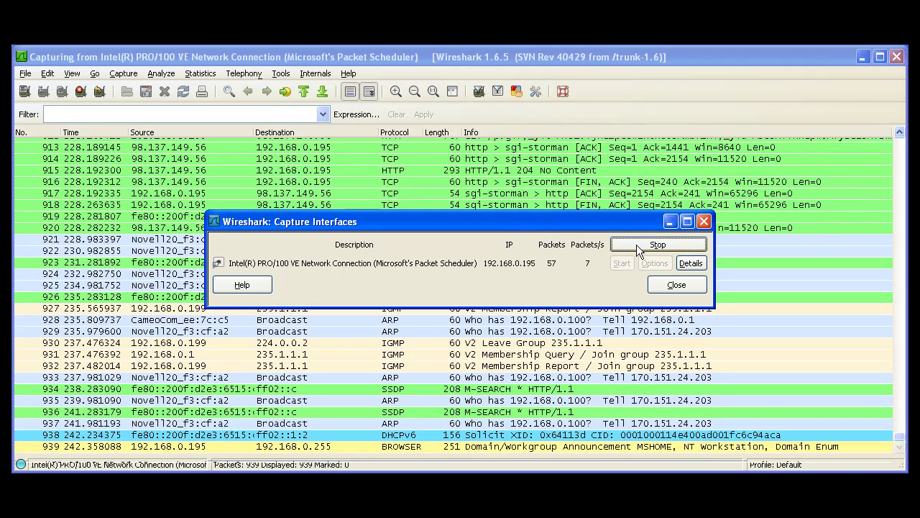
{"action": "left_click", "coordinate": [636, 245]}
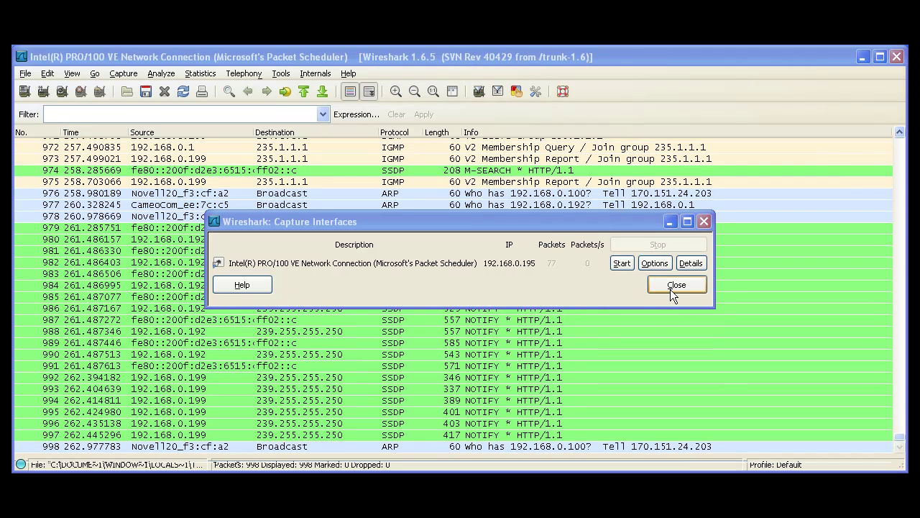
{"action": "left_click", "coordinate": [668, 284]}
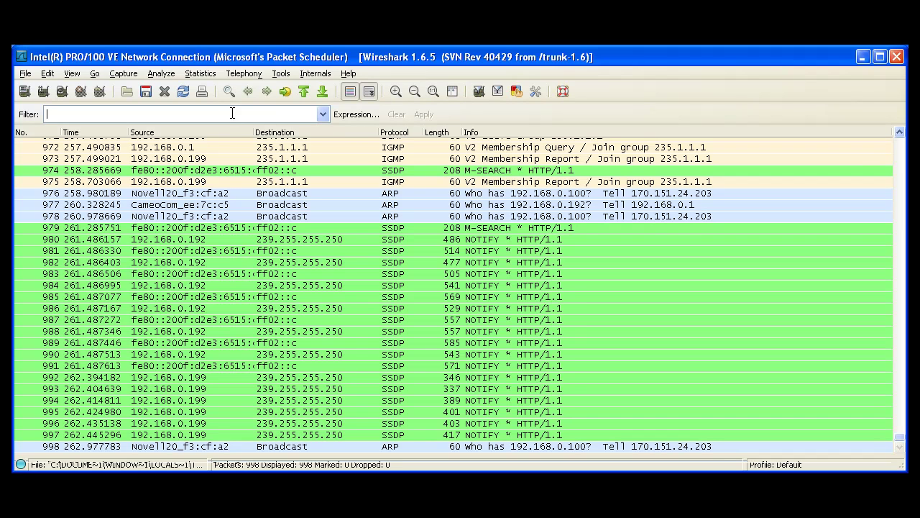
Begin the display filter for the captured packets with the expression ip.addr ==.
{"action": "type", "text": "ip"}
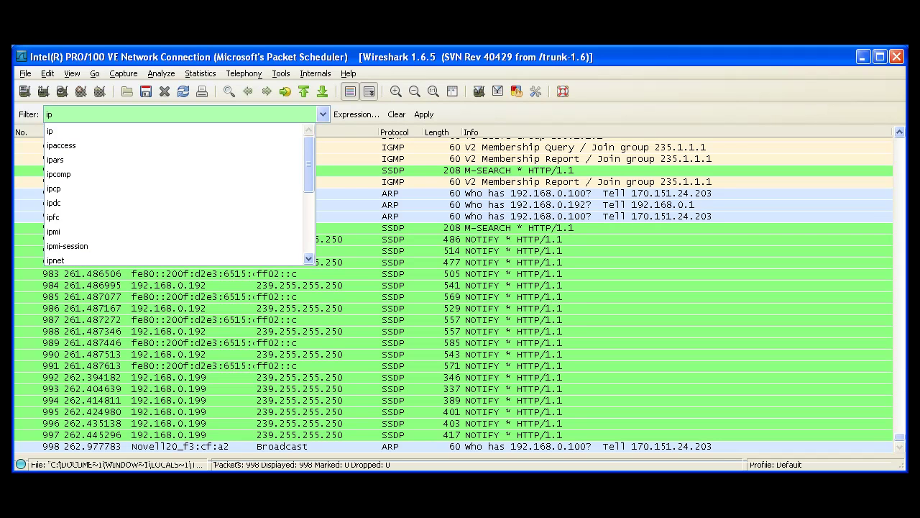
{"action": "type", "text": ".addr"}
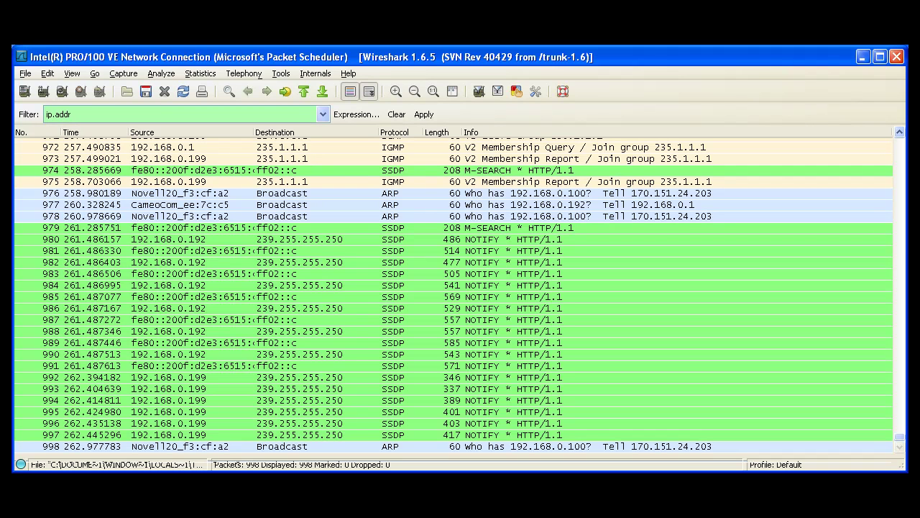
{"action": "type", "text": " ="}
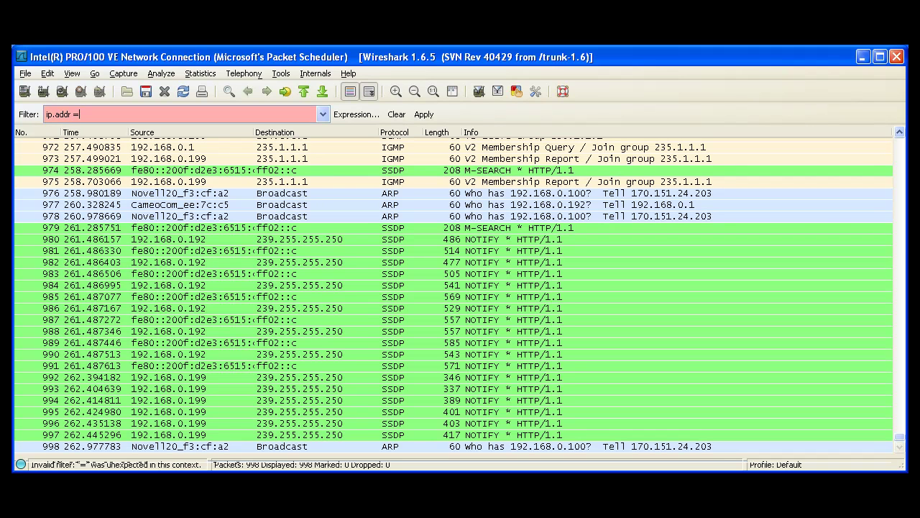
{"action": "type", "text": "="}
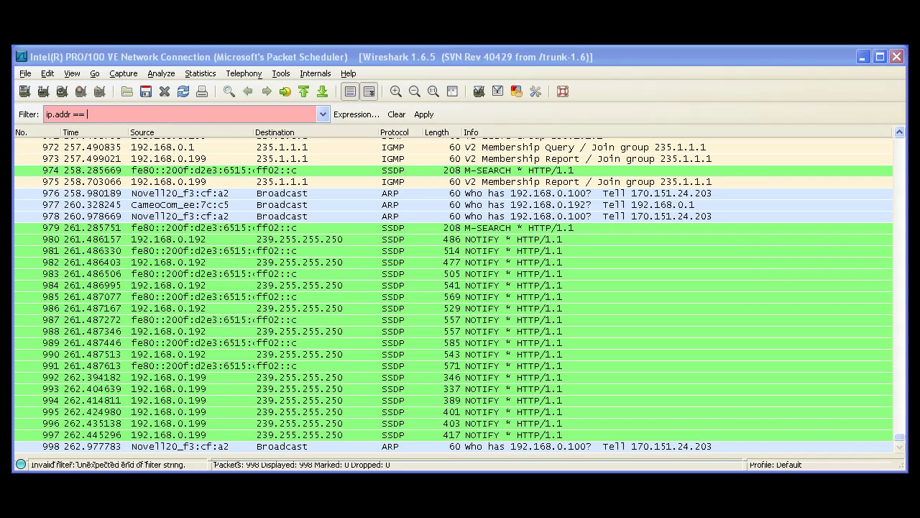
Open a command prompt and run ipconfig to look up this computer's IP address.
{"action": "key", "text": "super"}
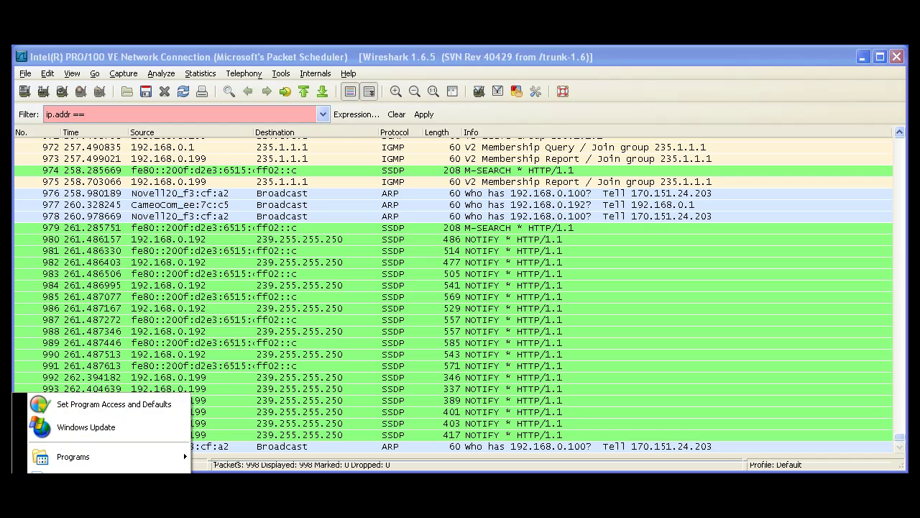
{"action": "key", "text": "Escape"}
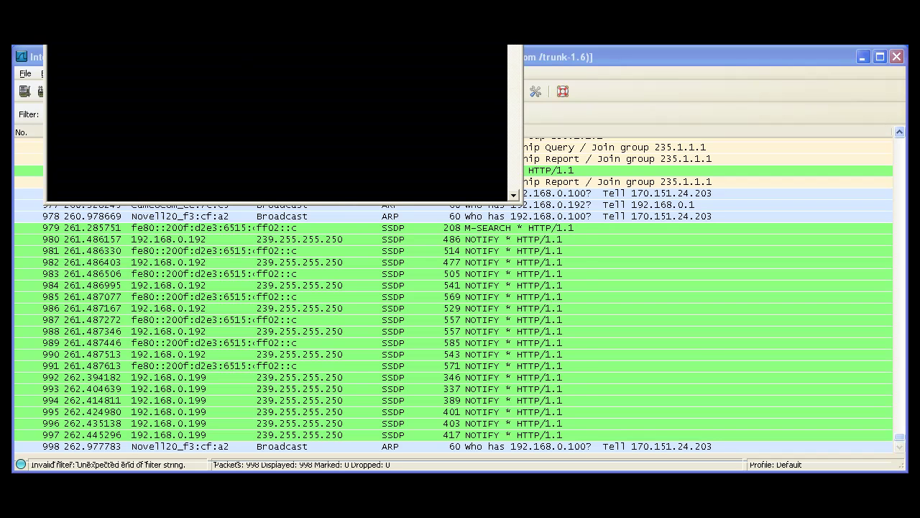
{"action": "left_click_drag", "start_coordinate": [320, 80], "coordinate": [330, 100]}
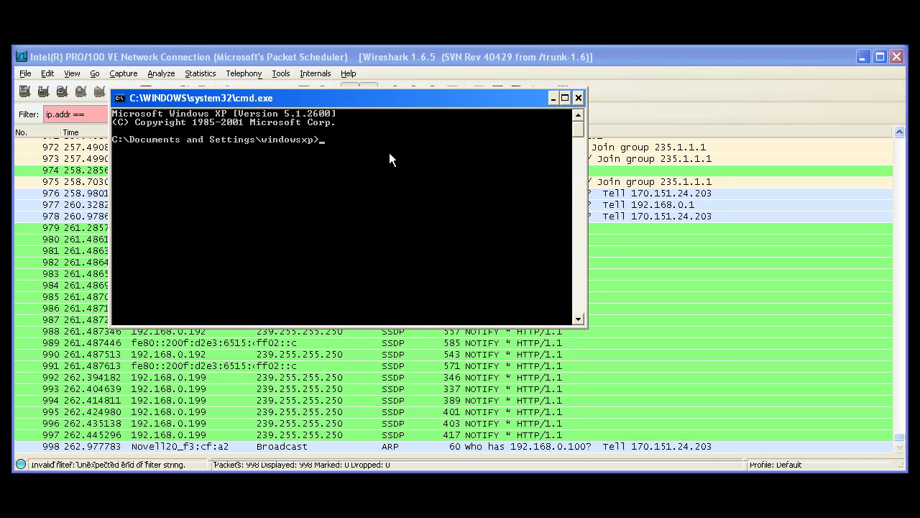
{"action": "type", "text": "ipconfig"}
{"action": "key", "text": "Return"}
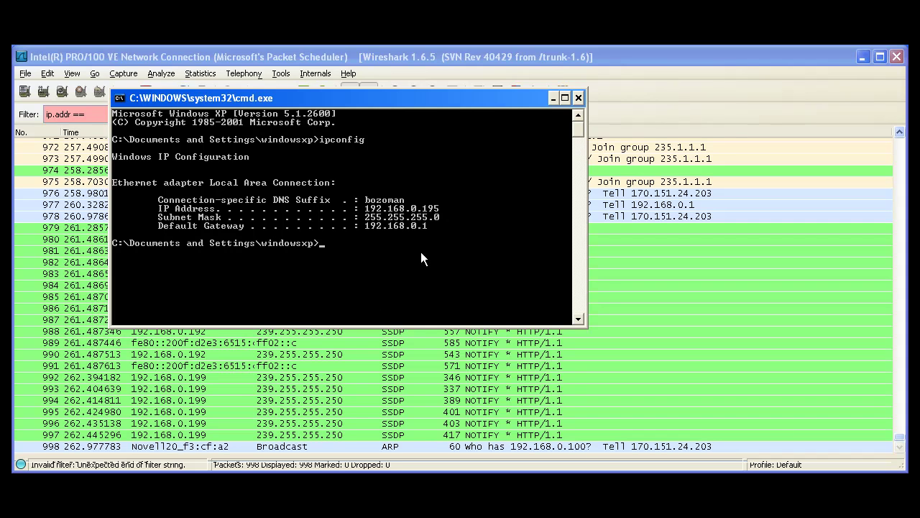
Exit the command prompt and dismiss the invalid filter message in Wireshark.
{"action": "type", "text": "exit"}
{"action": "key", "text": "Return"}
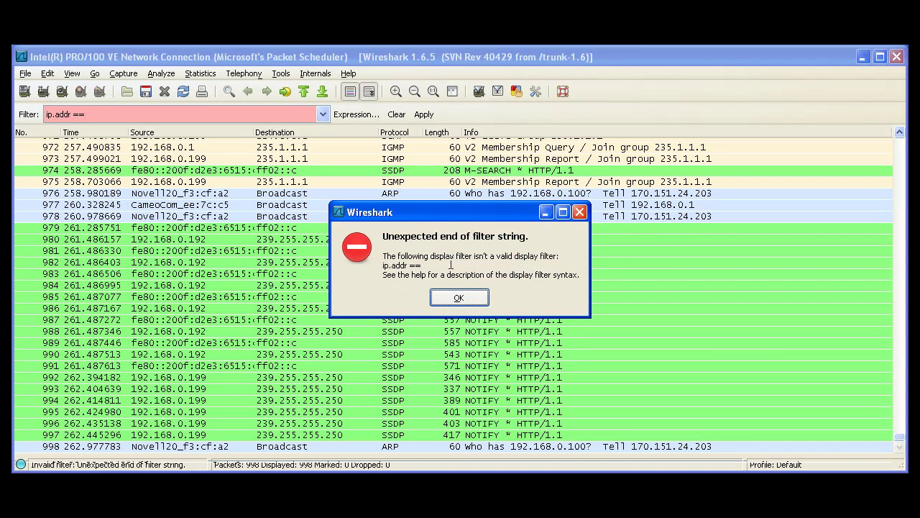
{"action": "left_click", "coordinate": [467, 297]}
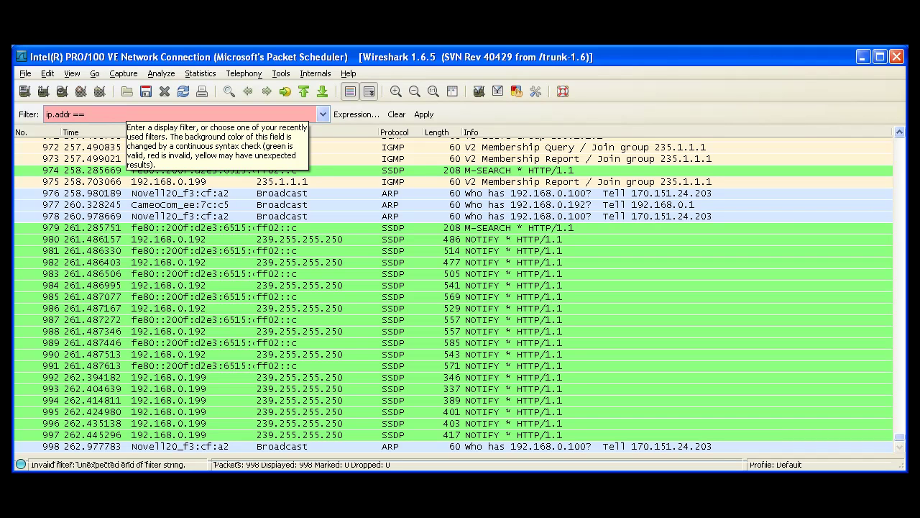
Complete the display filter as ip.addr == 192.168.0.195 and apply it to the captured packets.
{"action": "type", "text": "192.168"}
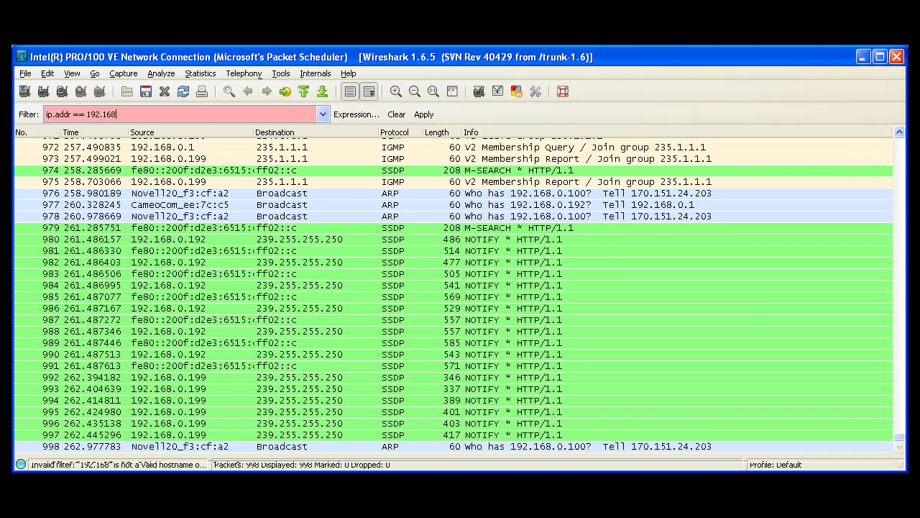
{"action": "type", "text": ".0.195"}
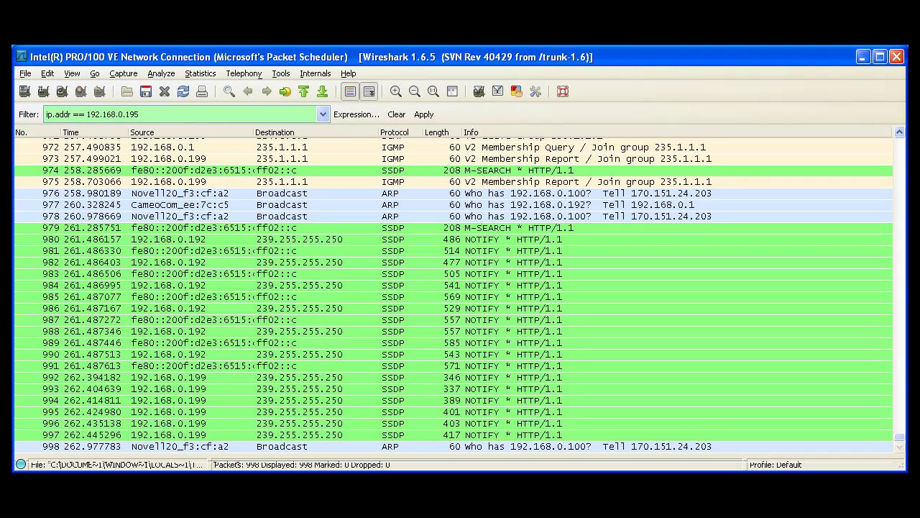
{"action": "key", "text": "BackSpace"}
{"action": "key", "text": "BackSpace"}
{"action": "key", "text": "BackSpace"}
{"action": "key", "text": "BackSpace"}
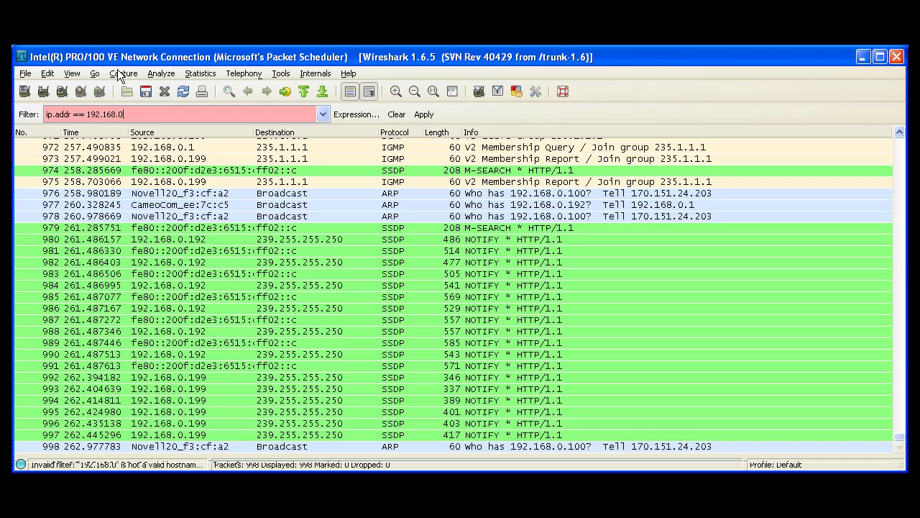
{"action": "type", "text": ".1"}
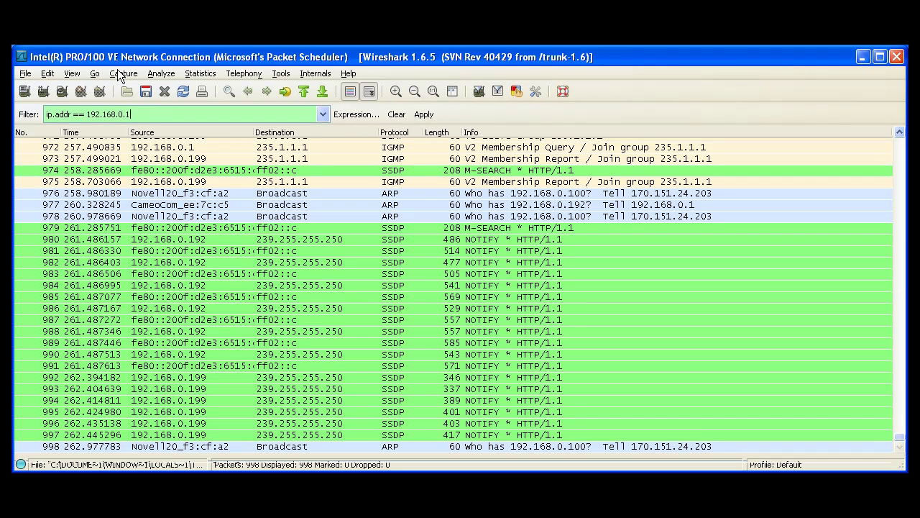
{"action": "type", "text": "95"}
{"action": "left_click", "coordinate": [422, 115]}
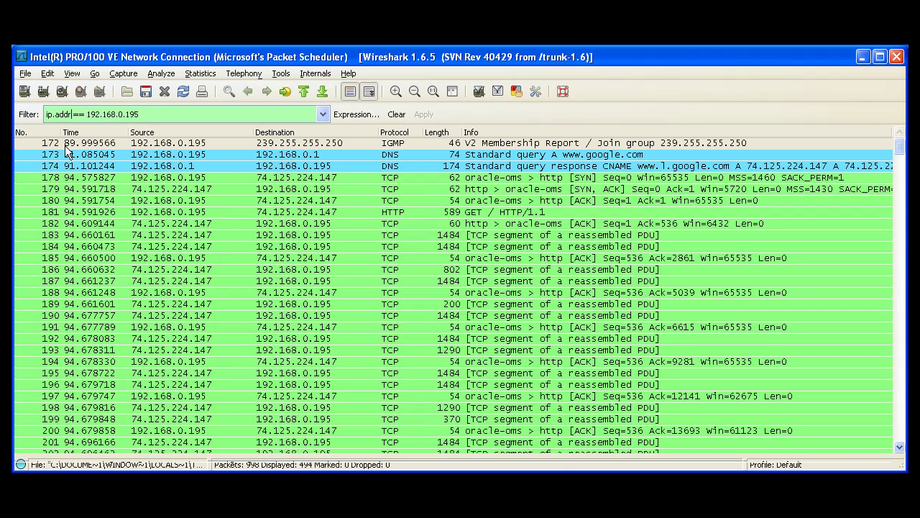
Change the display filter to ip.src == 192.168.0.195, apply it, and select packet 178 in the filtered list.
{"action": "key", "text": "BackSpace"}
{"action": "key", "text": "BackSpace"}
{"action": "key", "text": "BackSpace"}
{"action": "key", "text": "BackSpace"}
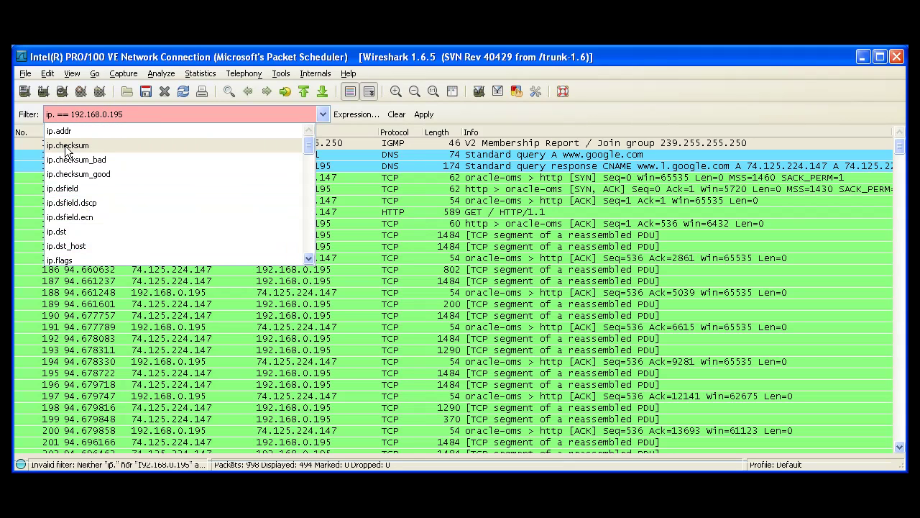
{"action": "type", "text": "s"}
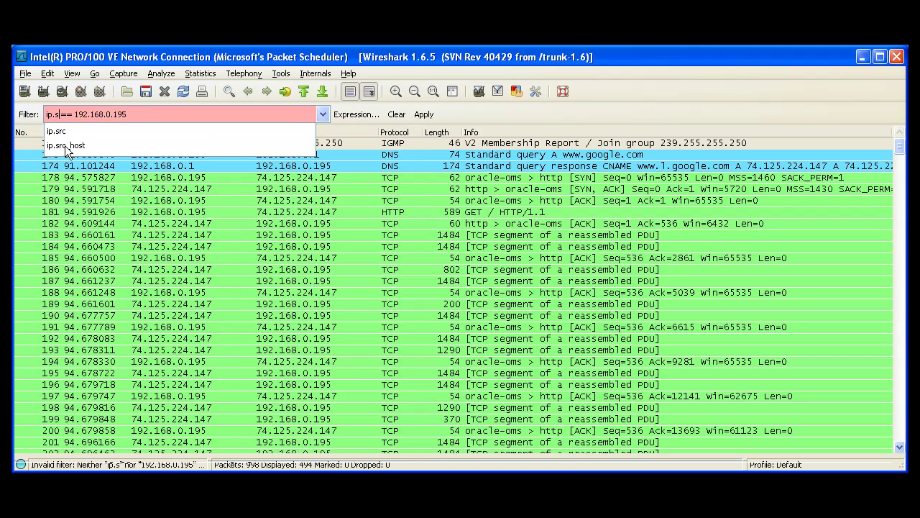
{"action": "type", "text": "t"}
{"action": "key", "text": "BackSpace"}
{"action": "type", "text": "r"}
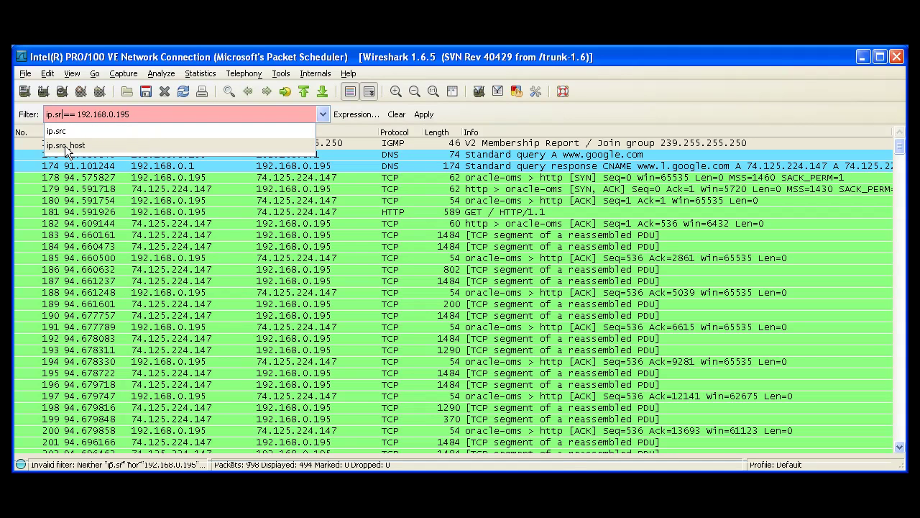
{"action": "type", "text": "c"}
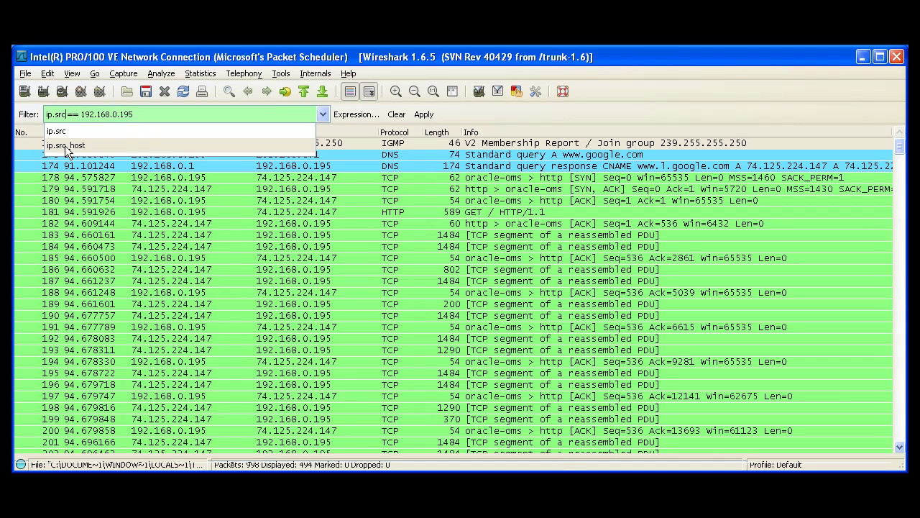
{"action": "key", "text": "Escape"}
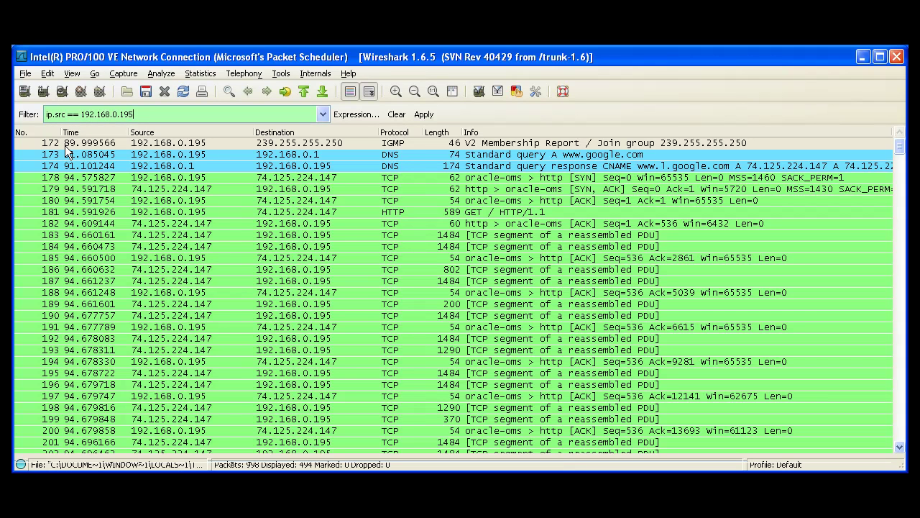
{"action": "left_click", "coordinate": [422, 115]}
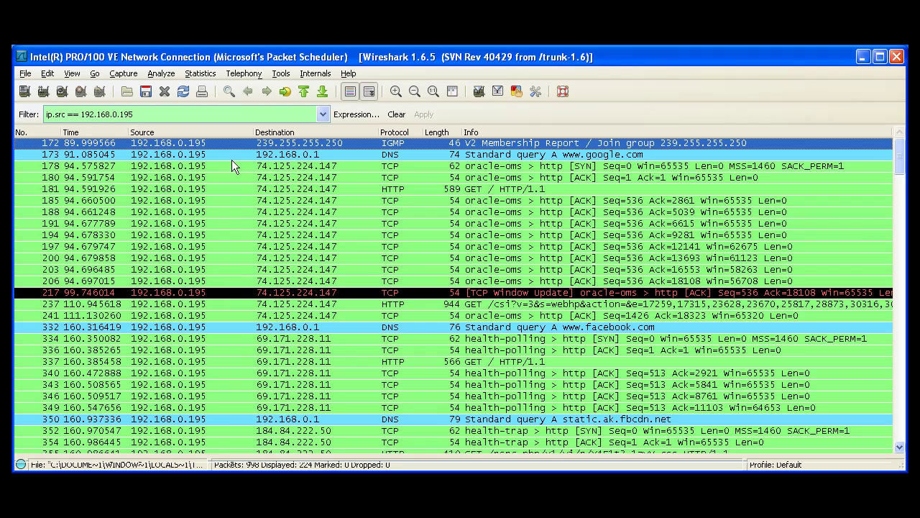
{"action": "key", "text": "Down"}
{"action": "key", "text": "Down"}
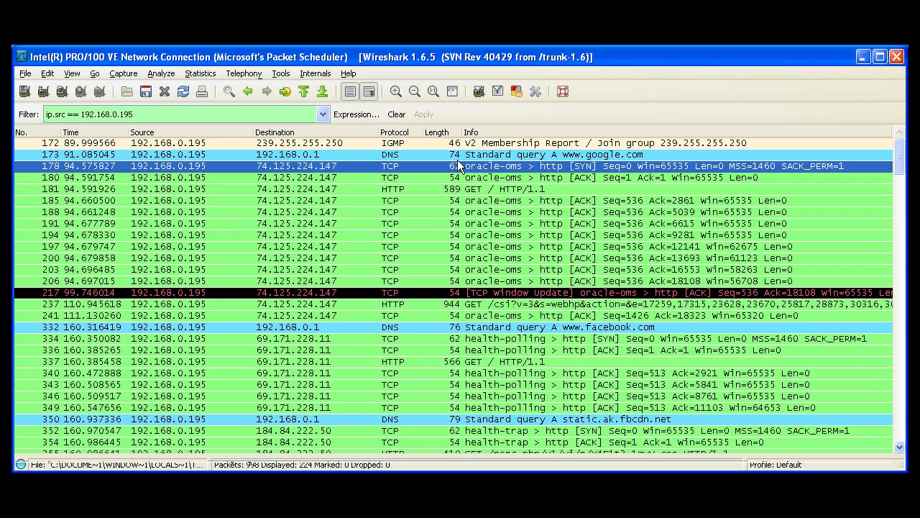
Change the display filter to ip.dst == 192.168.0.195 and apply it to show only incoming packets.
{"action": "left_click", "coordinate": [69, 113]}
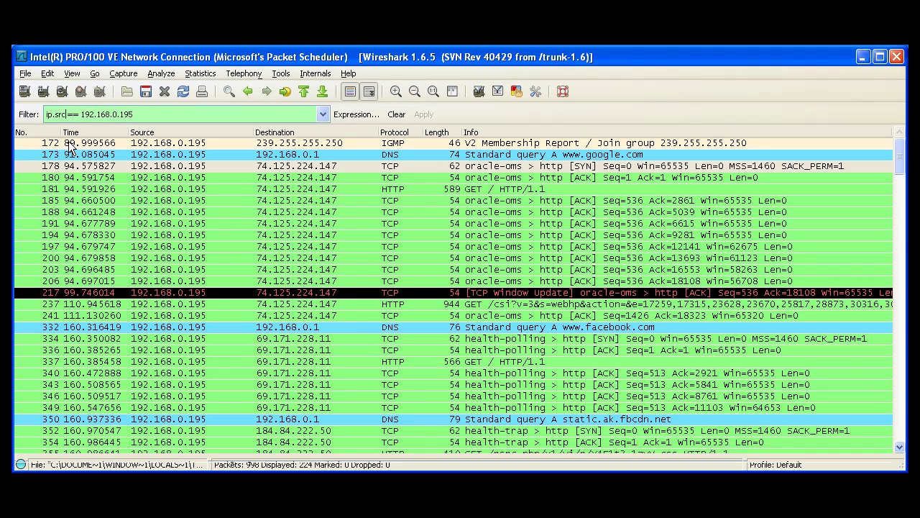
{"action": "key", "text": "BackSpace"}
{"action": "key", "text": "BackSpace"}
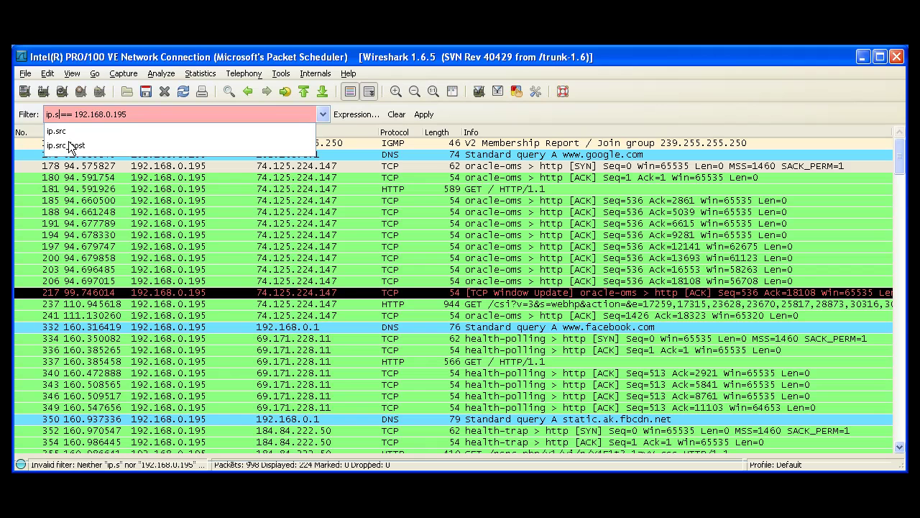
{"action": "key", "text": "BackSpace"}
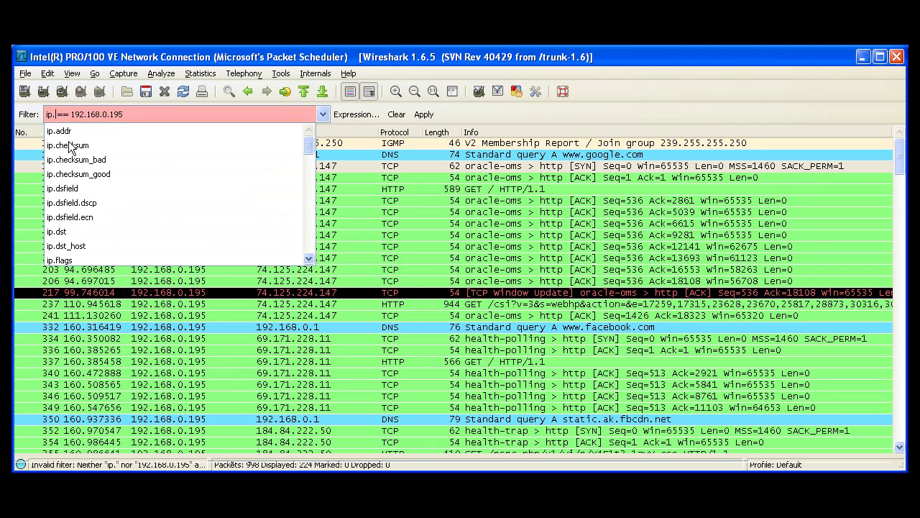
{"action": "type", "text": "dst"}
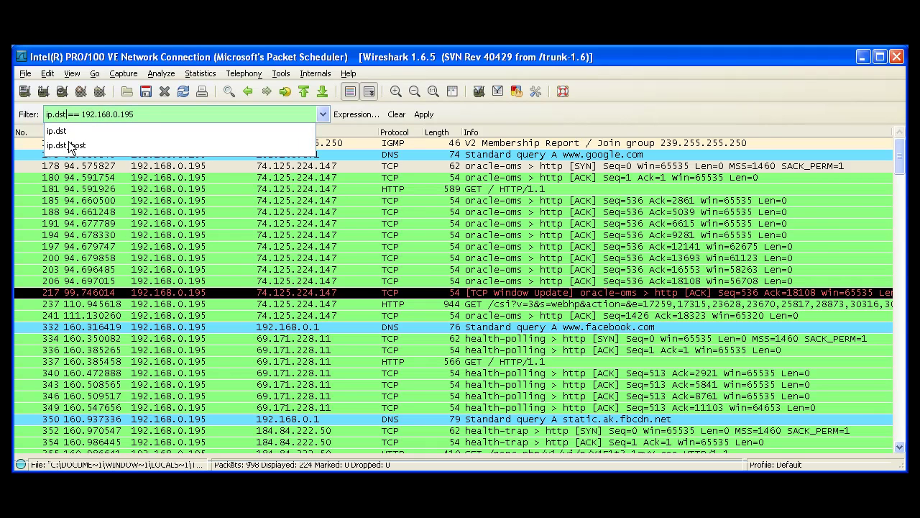
{"action": "key", "text": "Escape"}
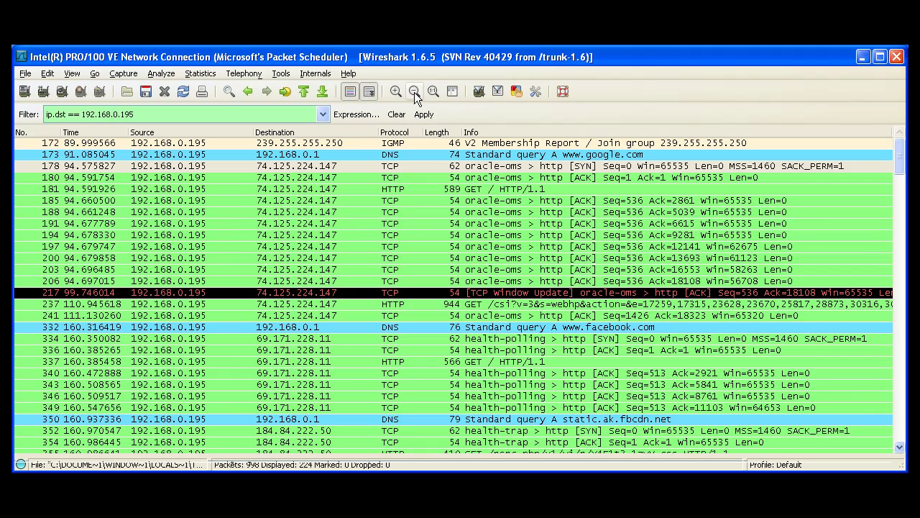
{"action": "left_click", "coordinate": [423, 114]}
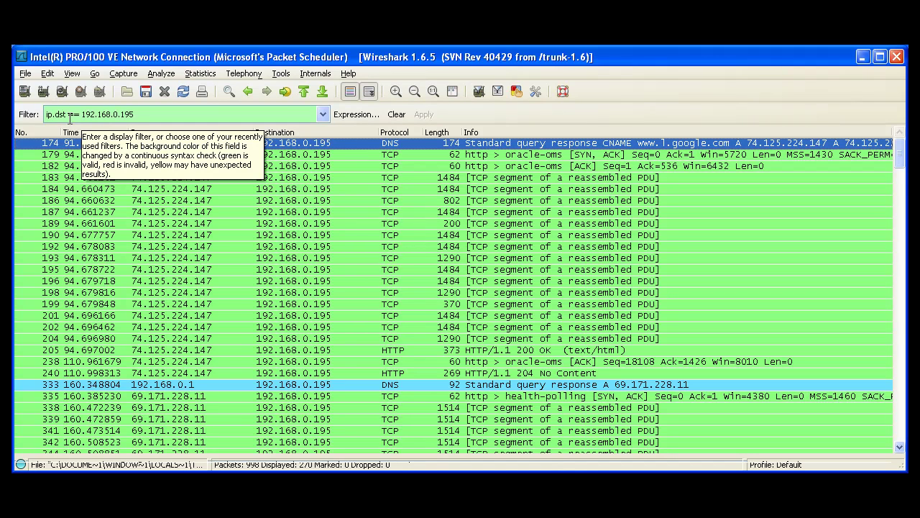
Replace the IP address filter with tcp.port == 80 and apply it to the captured packets.
{"action": "left_click", "coordinate": [146, 114]}
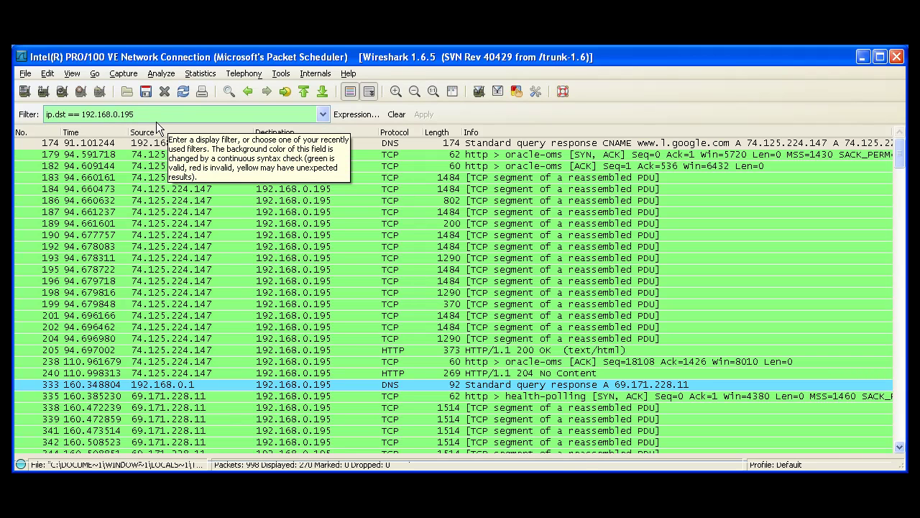
{"action": "key", "text": "BackSpace"}
{"action": "key", "text": "BackSpace"}
{"action": "key", "text": "BackSpace"}
{"action": "key", "text": "BackSpace"}
{"action": "key", "text": "BackSpace"}
{"action": "key", "text": "BackSpace"}
{"action": "key", "text": "BackSpace"}
{"action": "key", "text": "BackSpace"}
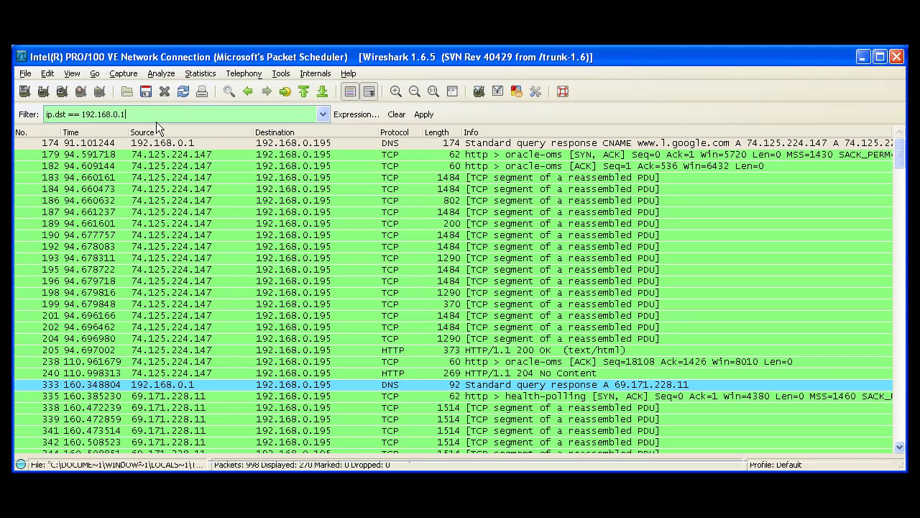
{"action": "key", "text": "BackSpace"}
{"action": "key", "text": "BackSpace"}
{"action": "key", "text": "BackSpace"}
{"action": "key", "text": "BackSpace"}
{"action": "key", "text": "BackSpace"}
{"action": "key", "text": "BackSpace"}
{"action": "key", "text": "BackSpace"}
{"action": "key", "text": "BackSpace"}
{"action": "key", "text": "BackSpace"}
{"action": "key", "text": "BackSpace"}
{"action": "key", "text": "BackSpace"}
{"action": "key", "text": "BackSpace"}
{"action": "key", "text": "BackSpace"}
{"action": "key", "text": "BackSpace"}
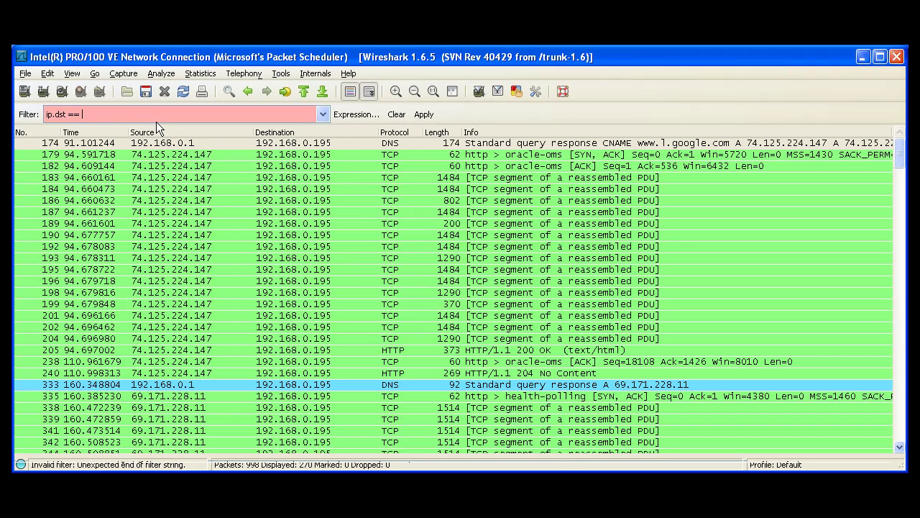
{"action": "key", "text": "BackSpace"}
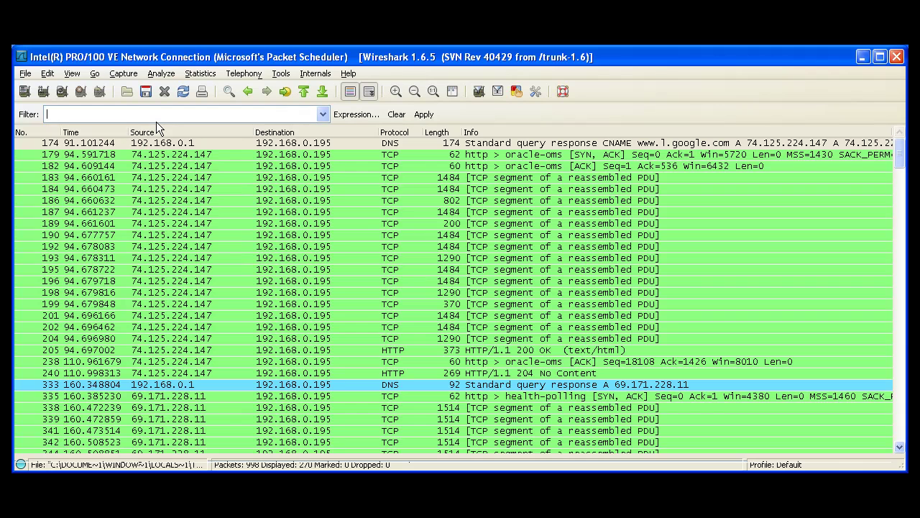
{"action": "type", "text": "tcp"}
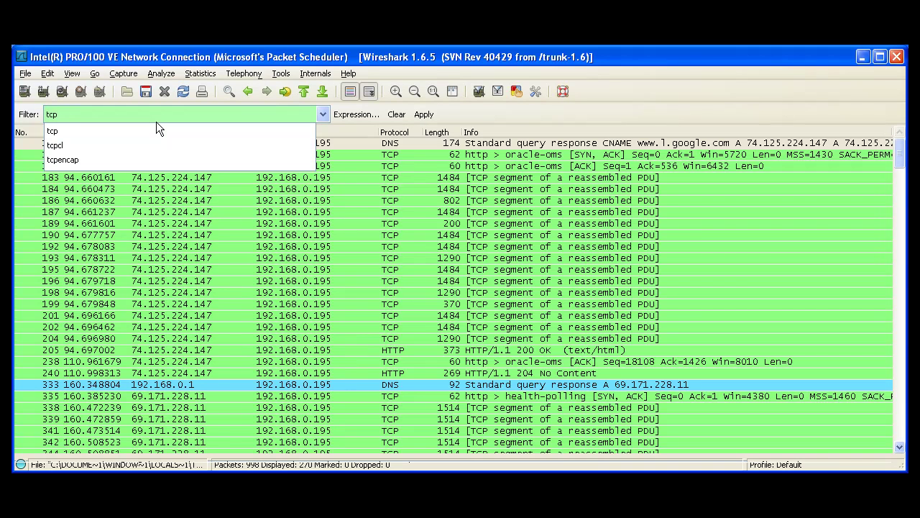
{"action": "type", "text": ".port"}
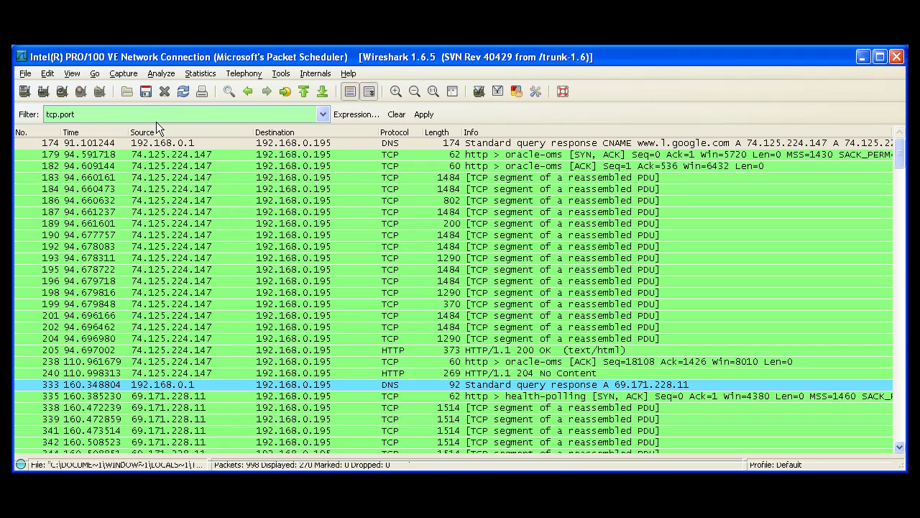
{"action": "type", "text": " =="}
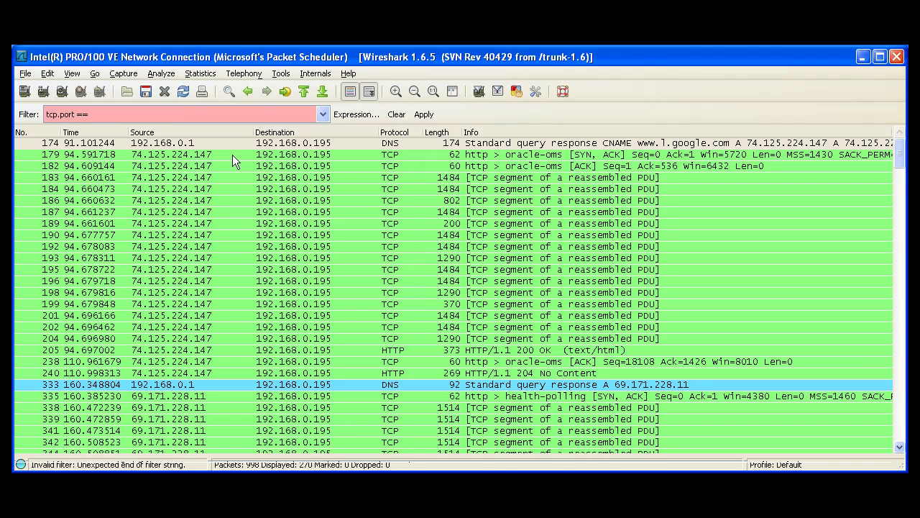
{"action": "type", "text": "80"}
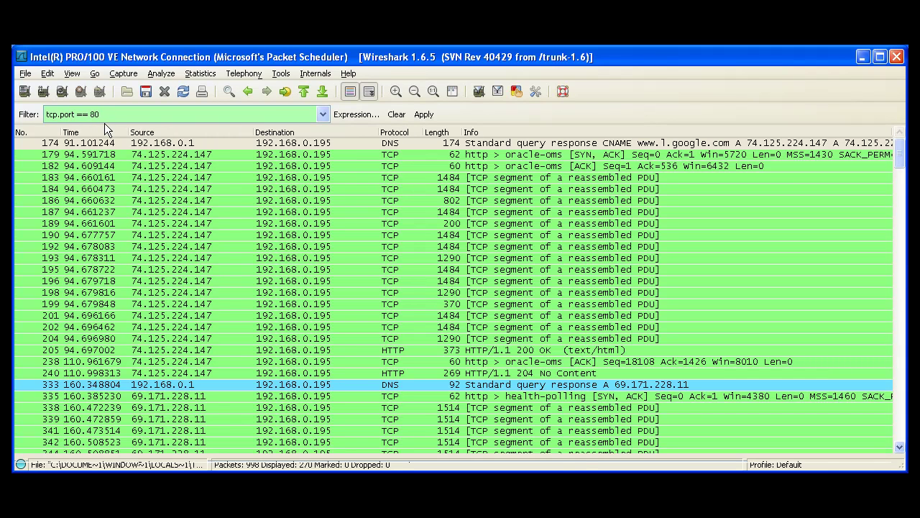
{"action": "left_click", "coordinate": [417, 115]}
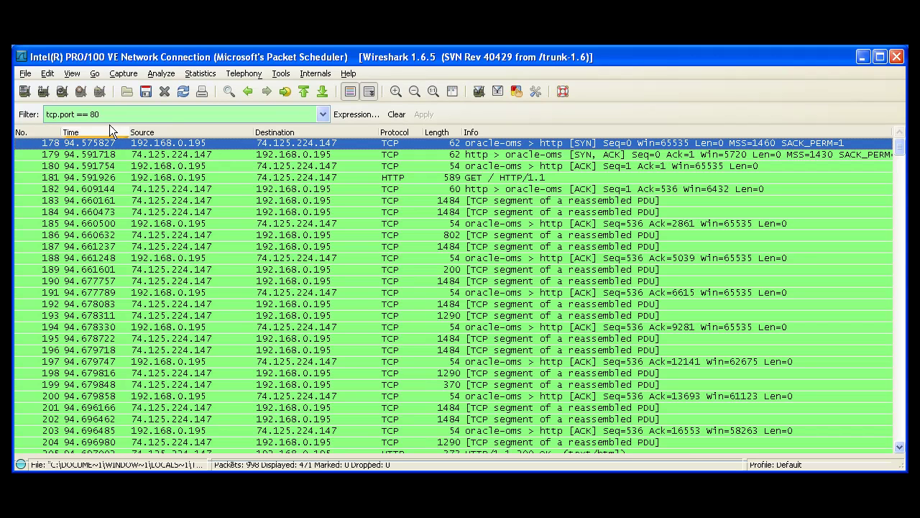
Change the port in the display filter to 110 and apply tcp.port == 110.
{"action": "left_click", "coordinate": [126, 114]}
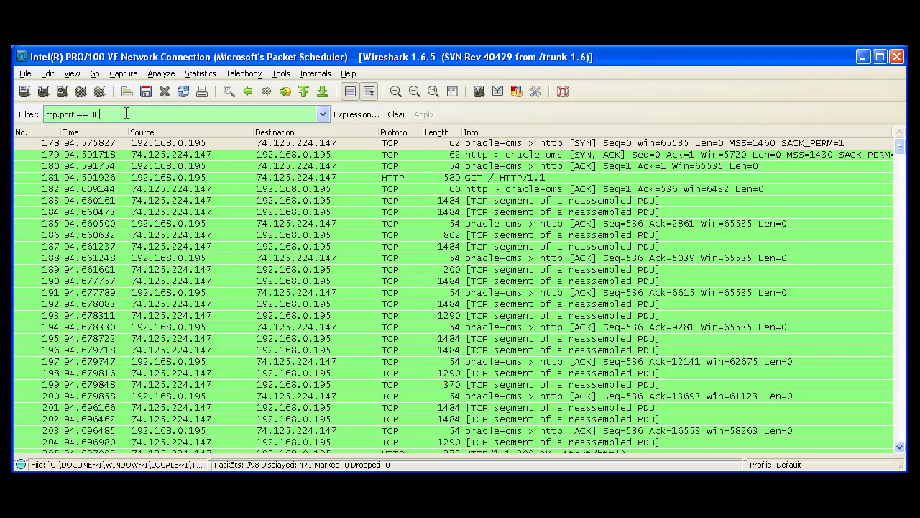
{"action": "key", "text": "BackSpace"}
{"action": "key", "text": "BackSpace"}
{"action": "type", "text": "110"}
{"action": "left_click", "coordinate": [424, 115]}
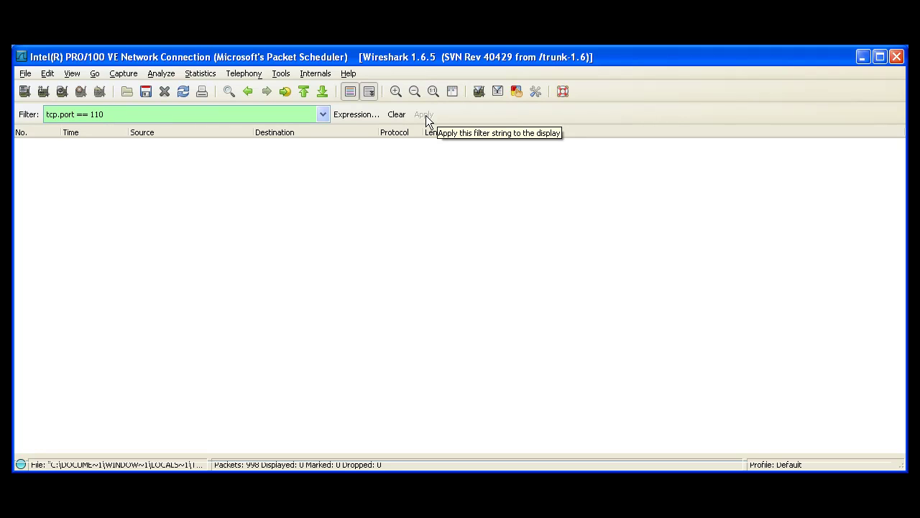
Set the port in the display filter to 7124 and apply tcp.port == 7124.
{"action": "key", "text": "BackSpace"}
{"action": "key", "text": "BackSpace"}
{"action": "key", "text": "BackSpace"}
{"action": "type", "text": "7124"}
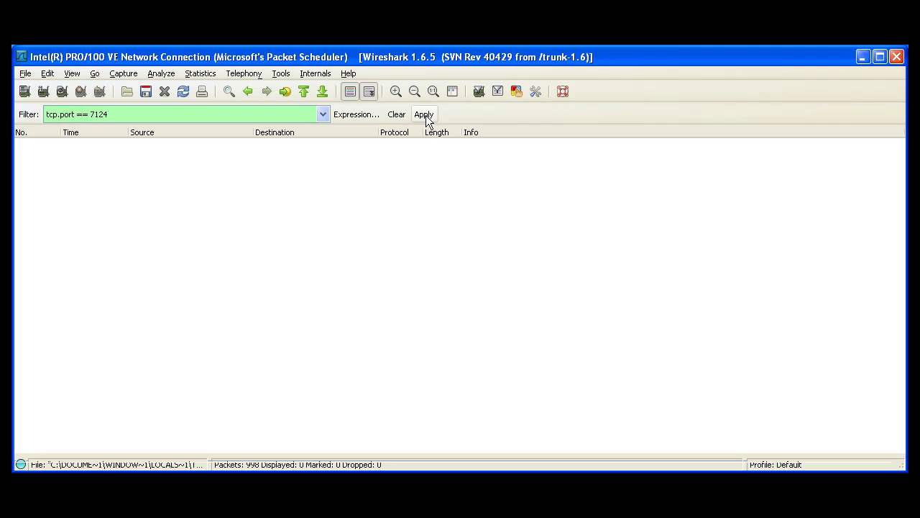
{"action": "left_click", "coordinate": [425, 117]}
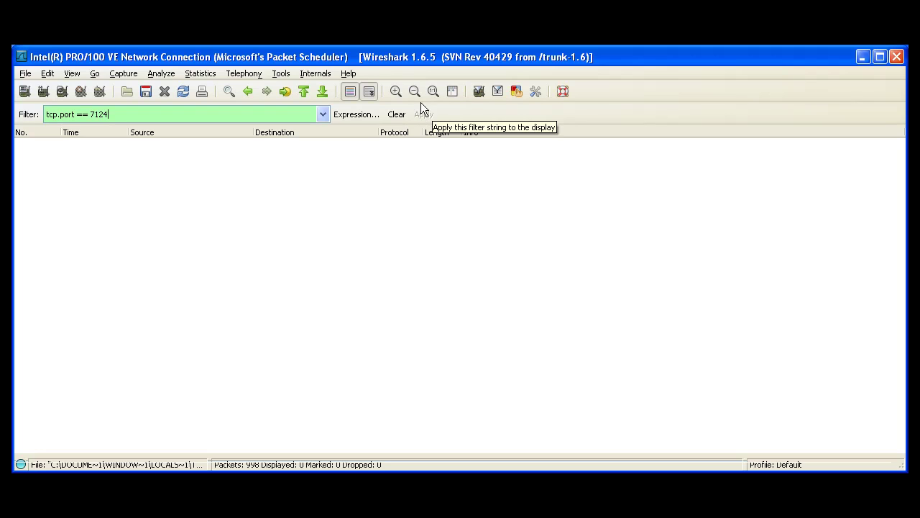
Erase the current display filter expression and reuse the recent filter tcp.port == 21.
{"action": "key", "text": "BackSpace"}
{"action": "key", "text": "BackSpace"}
{"action": "key", "text": "BackSpace"}
{"action": "key", "text": "BackSpace"}
{"action": "key", "text": "BackSpace"}
{"action": "key", "text": "BackSpace"}
{"action": "key", "text": "BackSpace"}
{"action": "key", "text": "BackSpace"}
{"action": "key", "text": "BackSpace"}
{"action": "key", "text": "BackSpace"}
{"action": "key", "text": "BackSpace"}
{"action": "key", "text": "BackSpace"}
{"action": "key", "text": "BackSpace"}
{"action": "key", "text": "BackSpace"}
{"action": "key", "text": "BackSpace"}
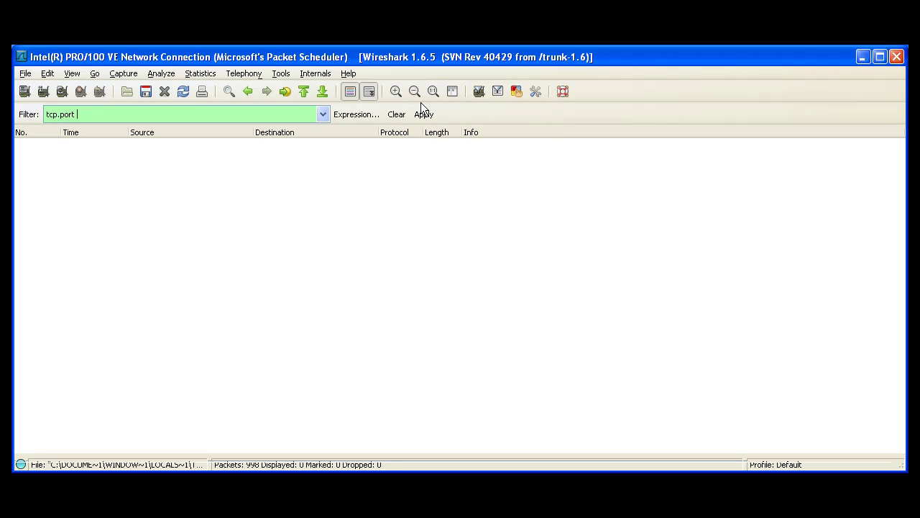
{"action": "key", "text": "BackSpace"}
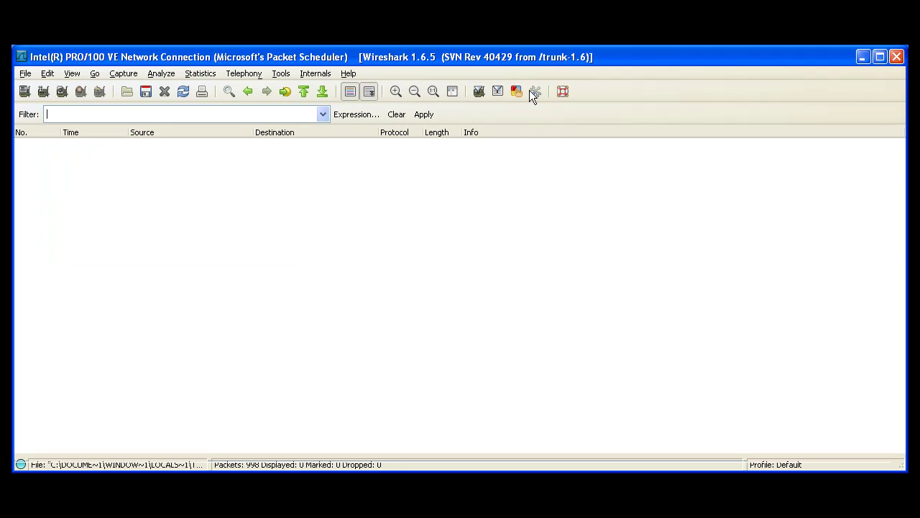
{"action": "left_click", "coordinate": [322, 115]}
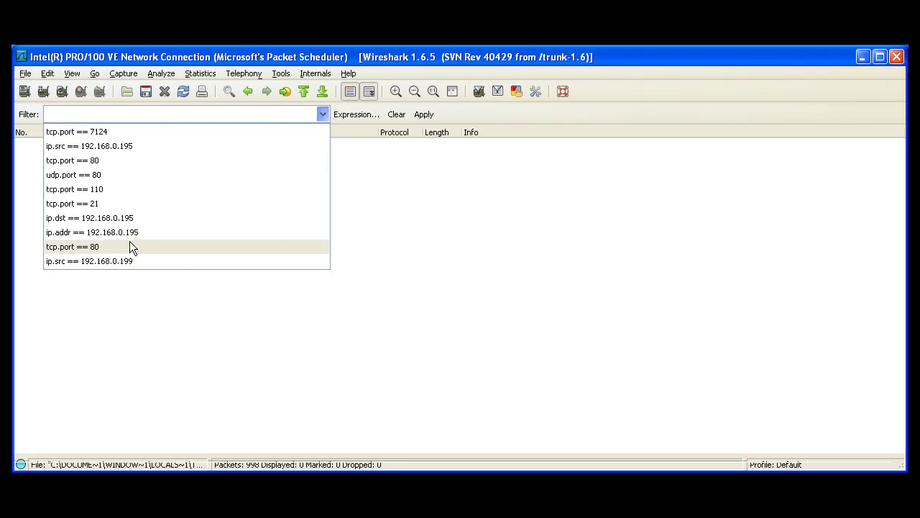
{"action": "left_click", "coordinate": [80, 204]}
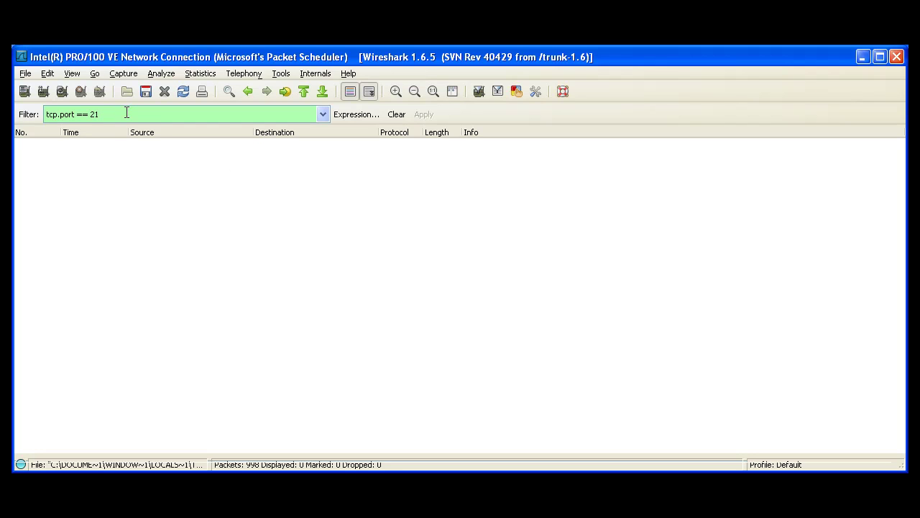
Edit the reused filter's port from FTP to HTTP traffic as tcp.port == 80 and apply it.
{"action": "key", "text": "BackSpace"}
{"action": "key", "text": "BackSpace"}
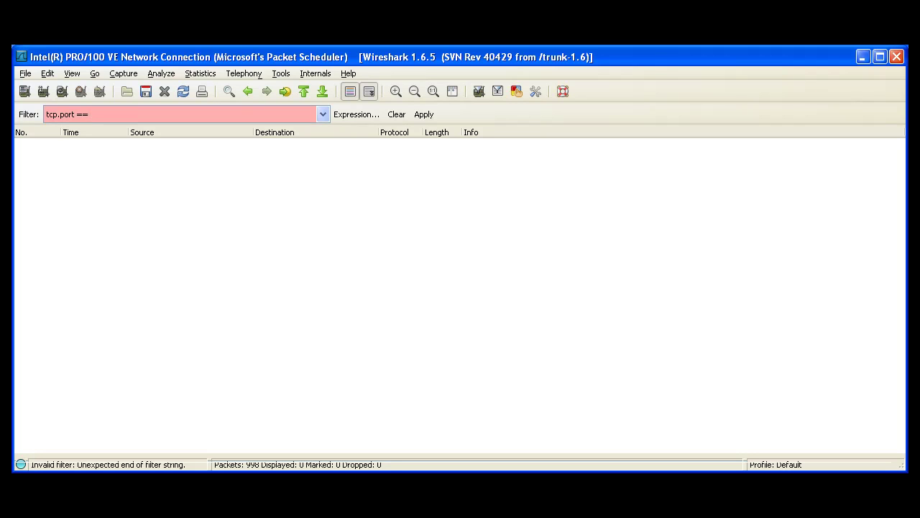
{"action": "type", "text": "80"}
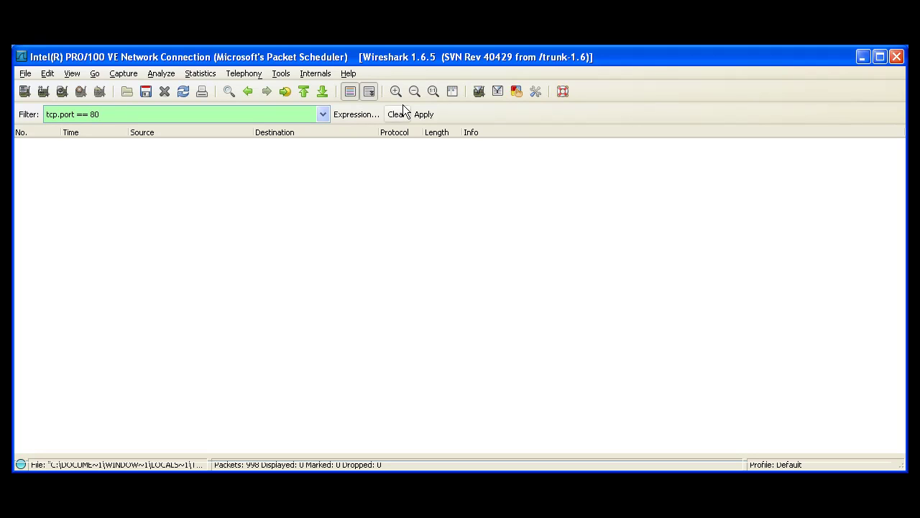
{"action": "left_click", "coordinate": [418, 114]}
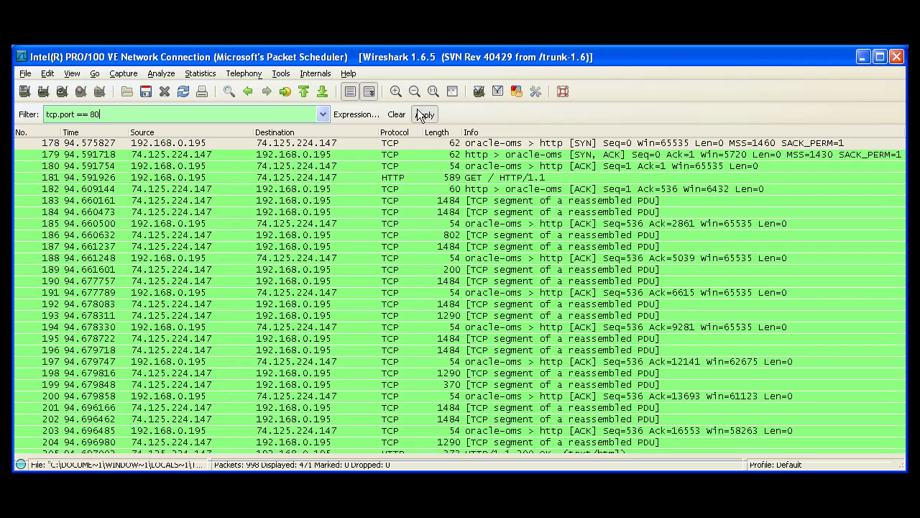